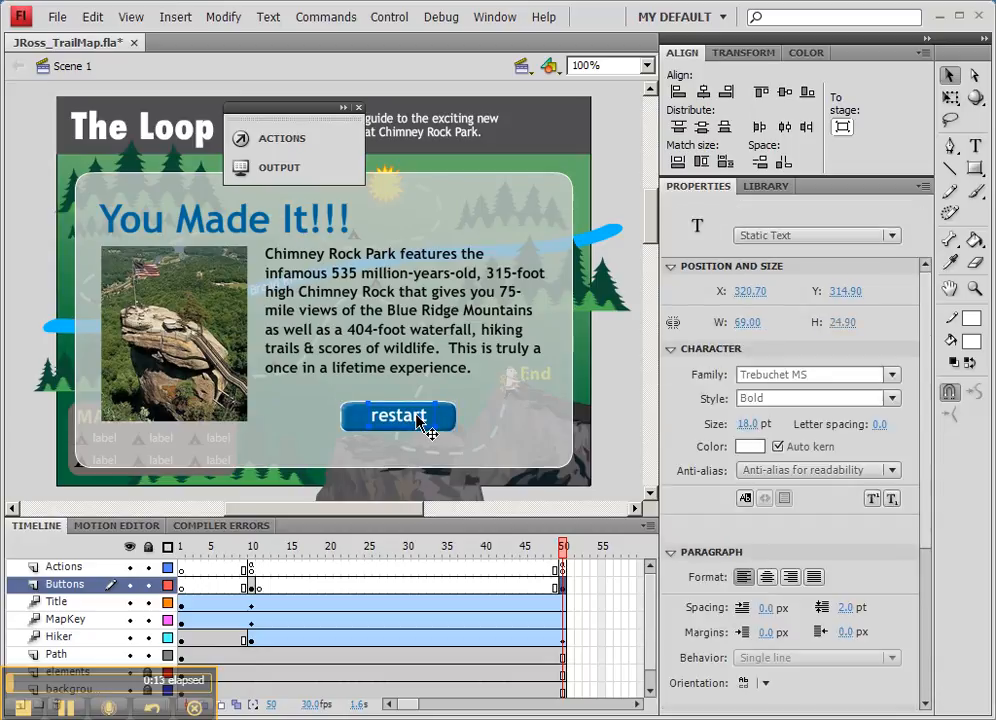
- Give the restart button instance the name restart_btn
left_click(357, 420)
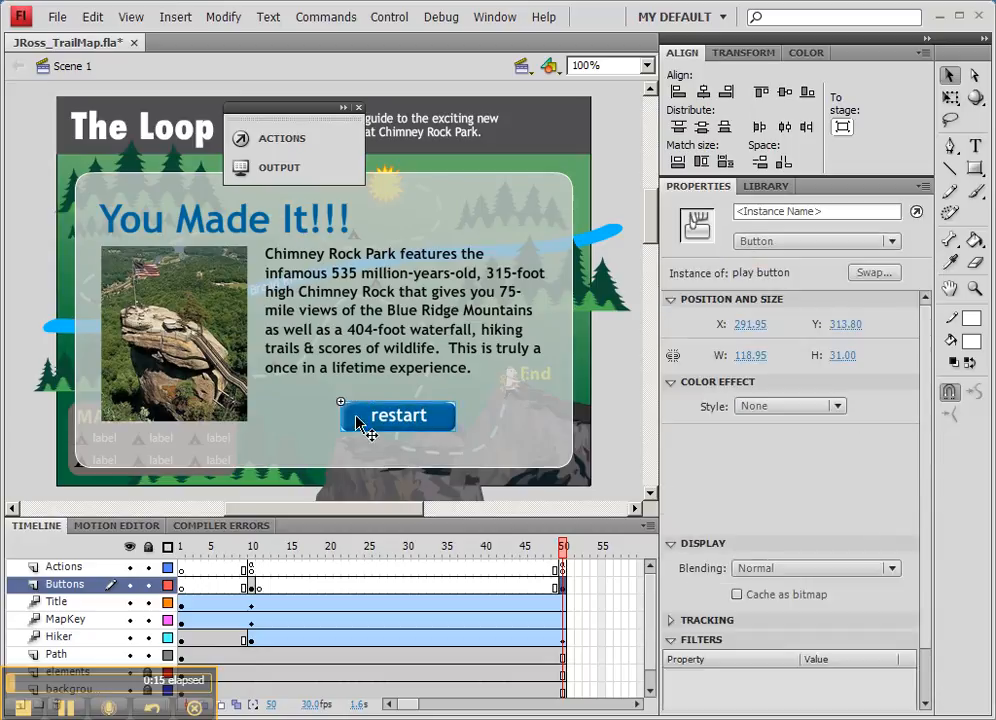
left_click(813, 211)
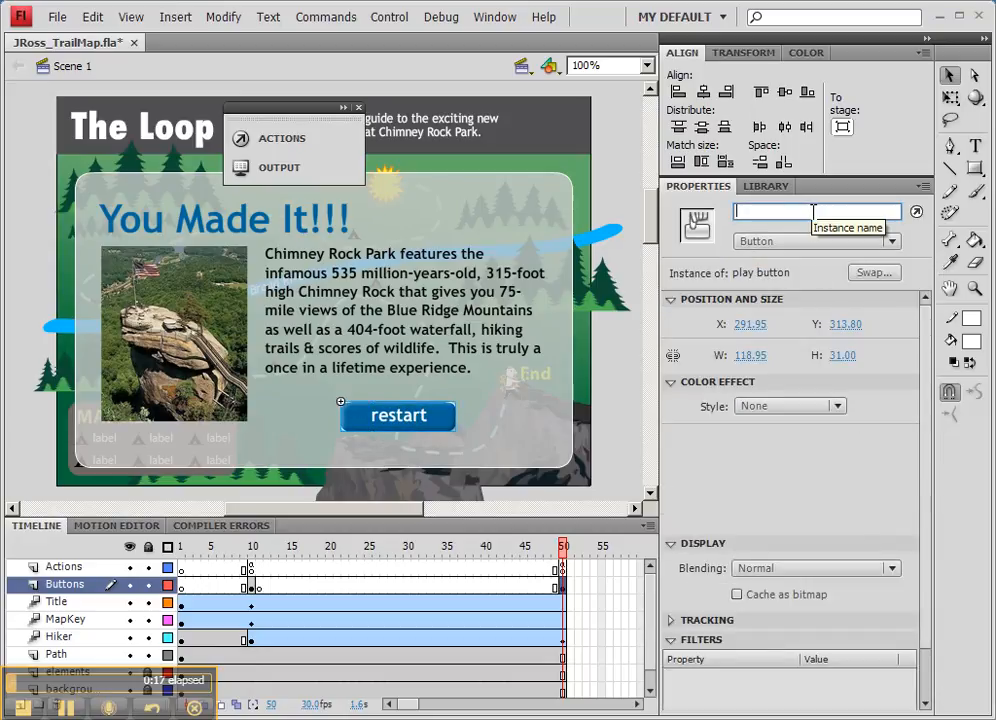
type("restart_btn")
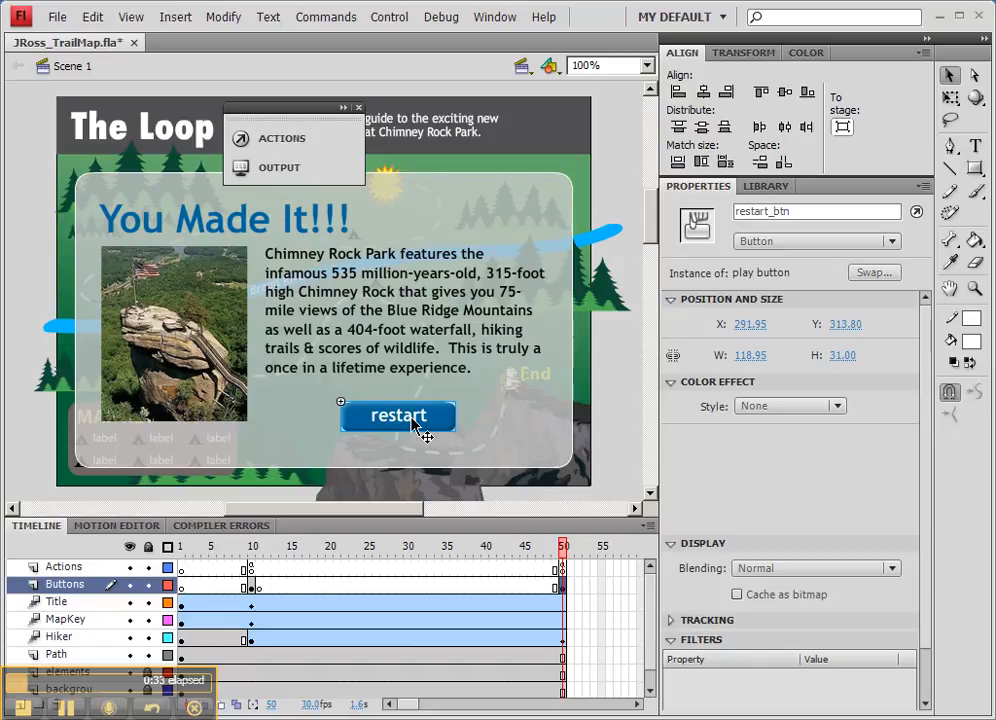
- Select all end-screen elements at frame 50 and convert them into a movie clip symbol named end background
left_click(564, 590)
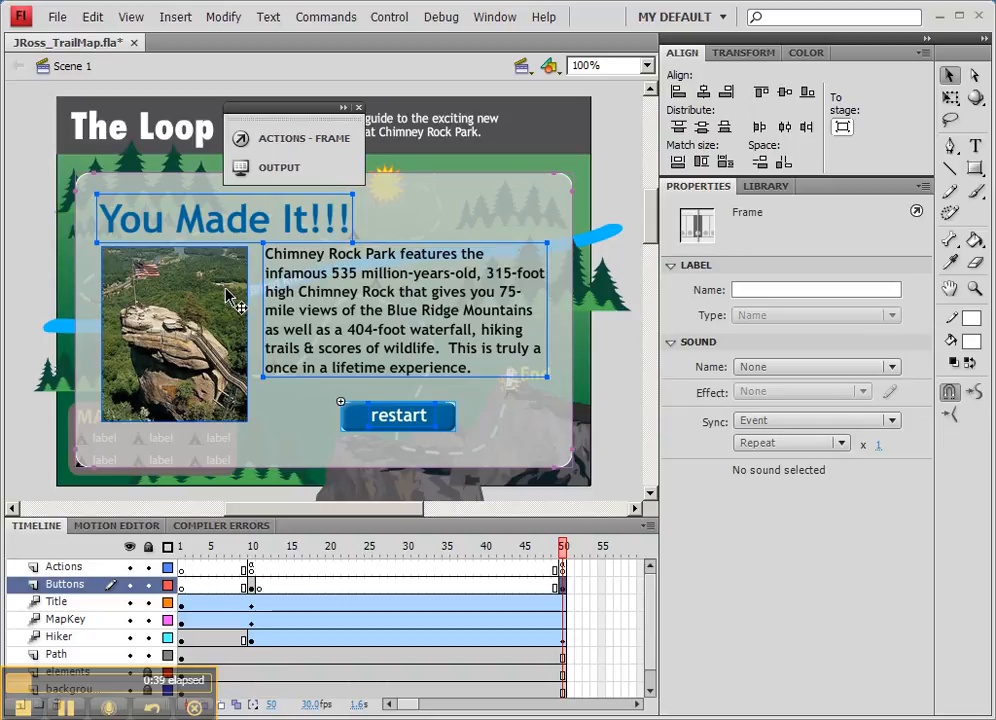
left_click(293, 280)
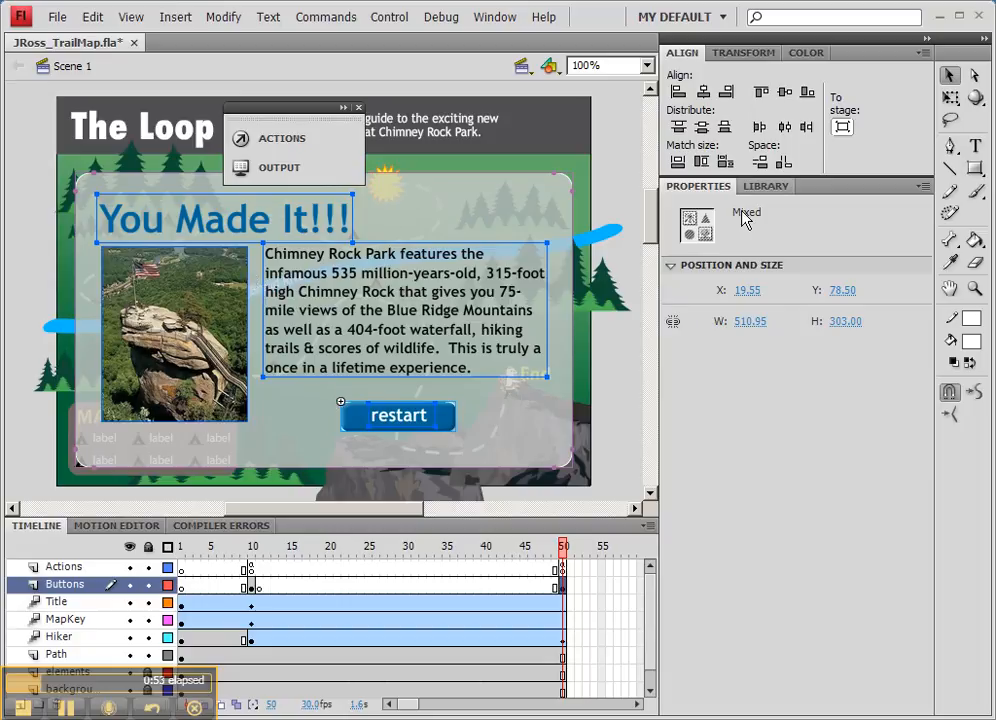
right_click(329, 296)
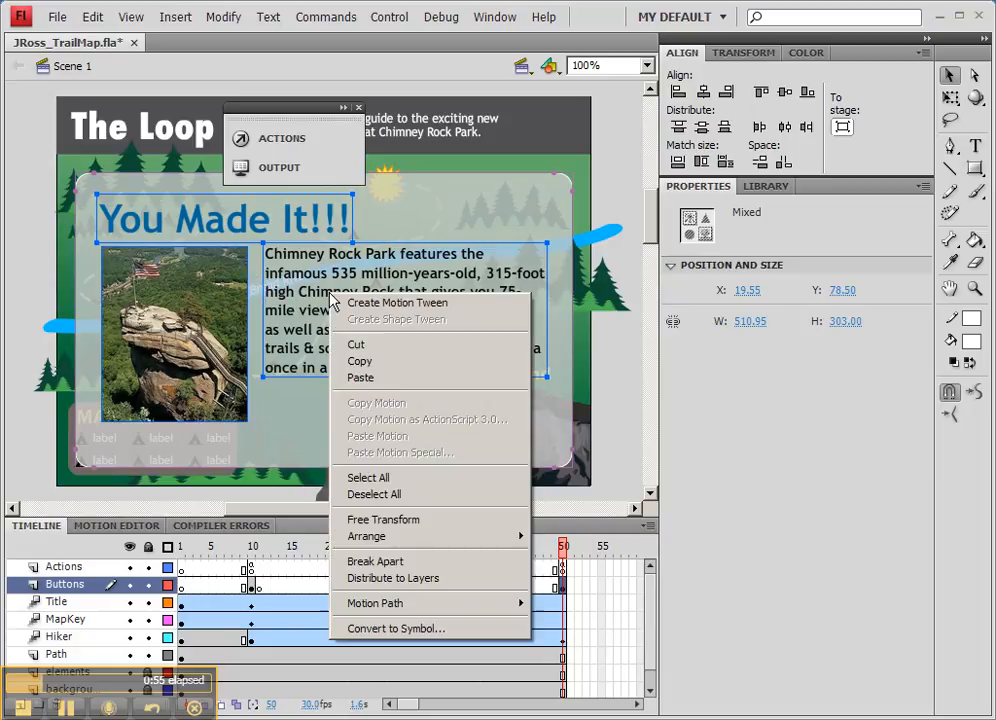
left_click(414, 628)
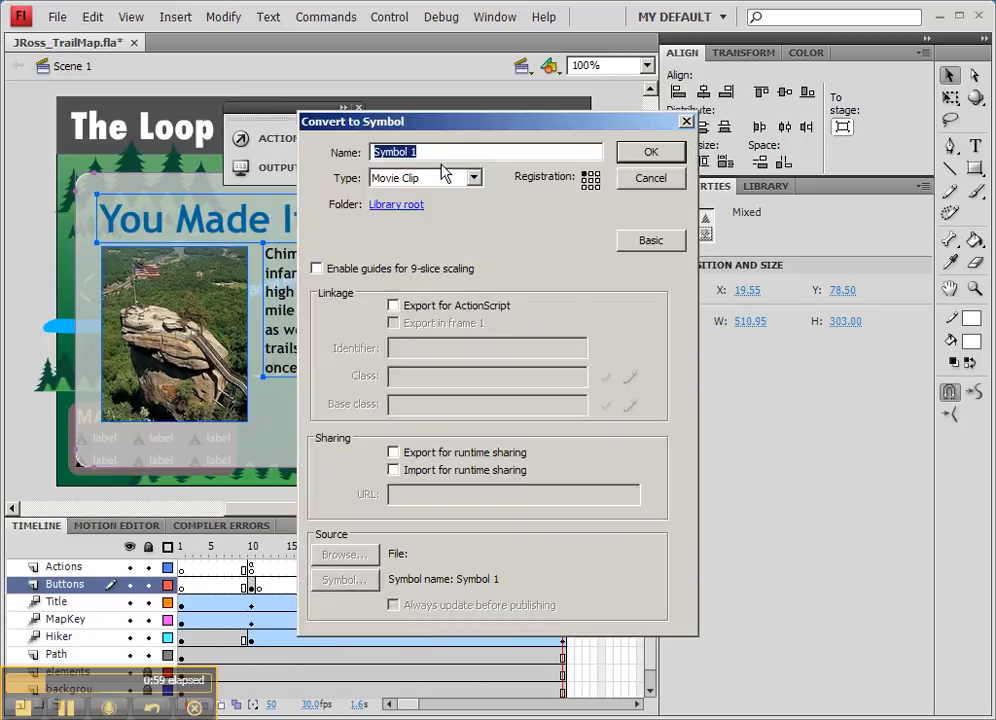
type("end")
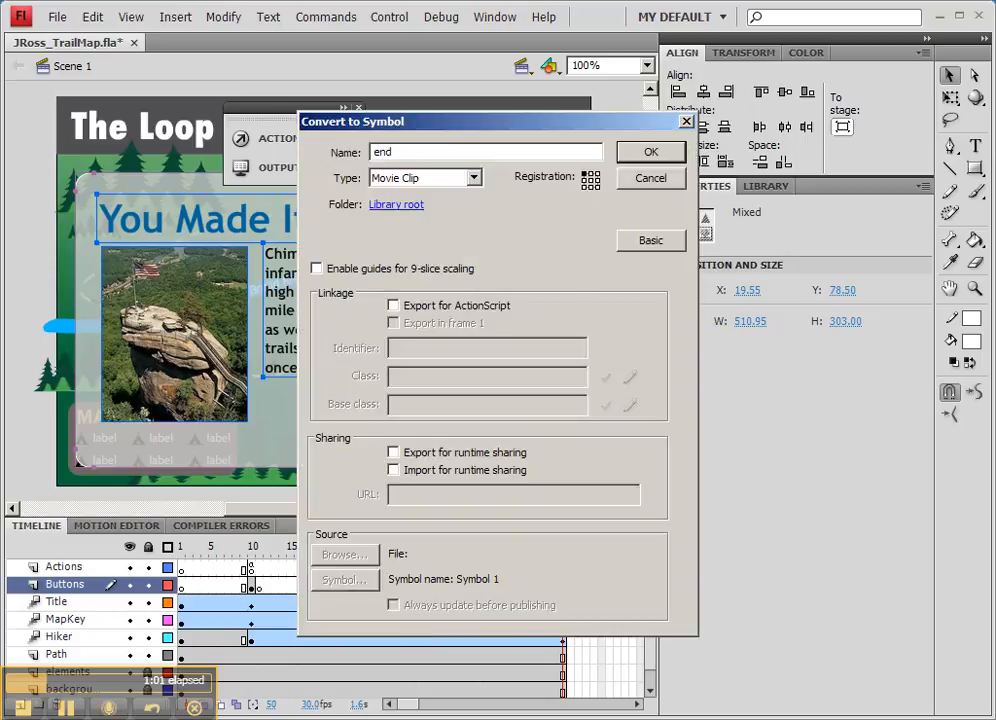
type(" back")
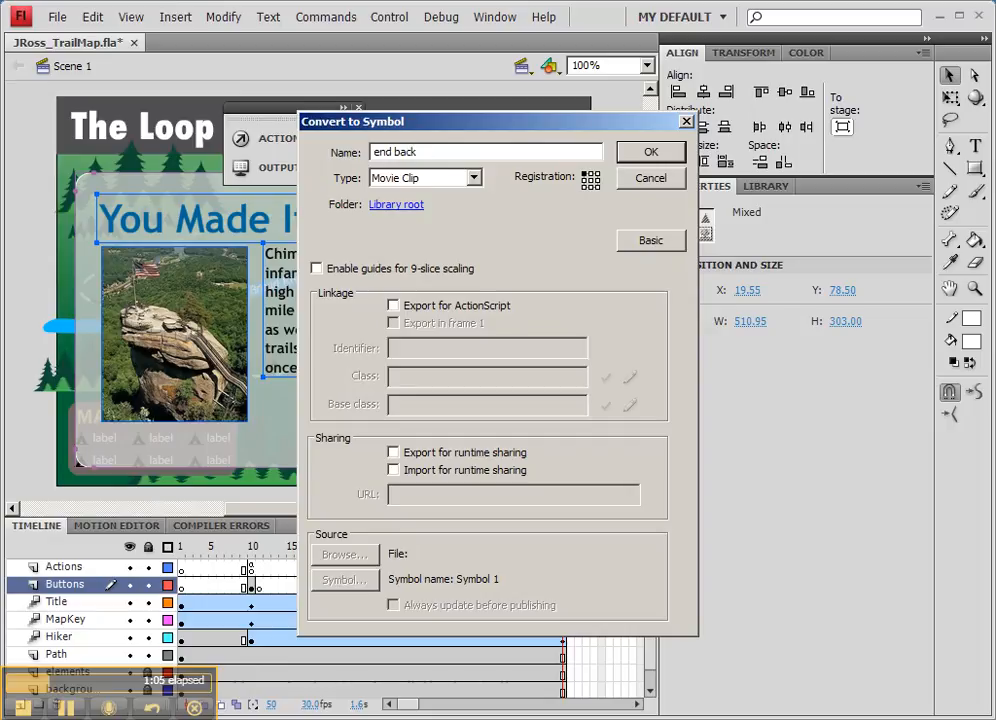
type("ground")
key("Return")
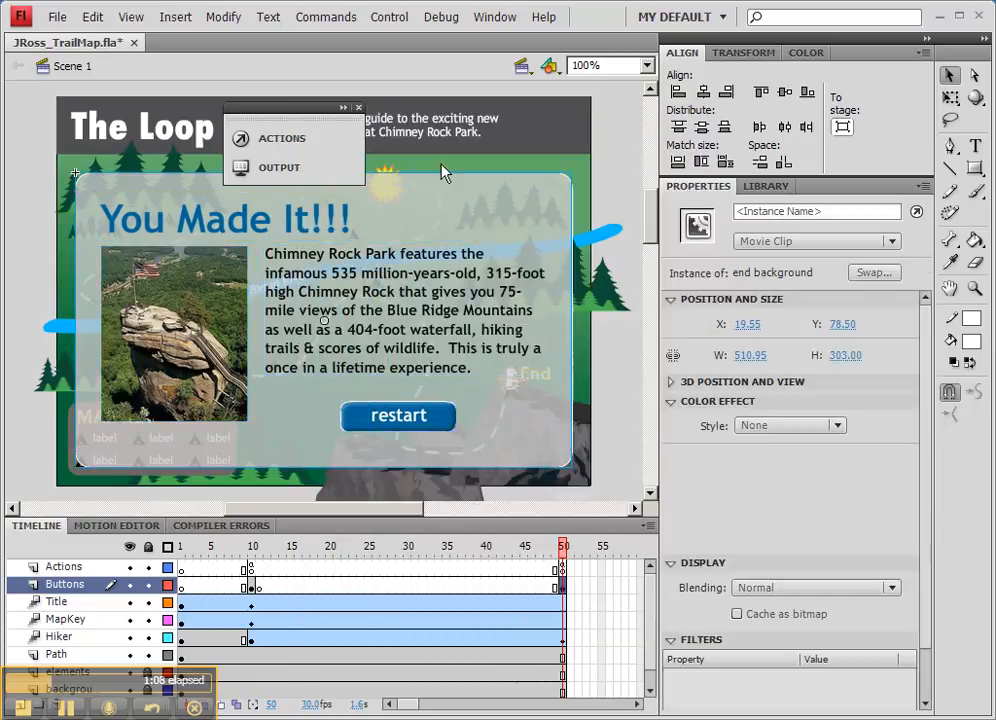
- Convert the end background instance into another movie clip symbol named end ANIM
right_click(433, 248)
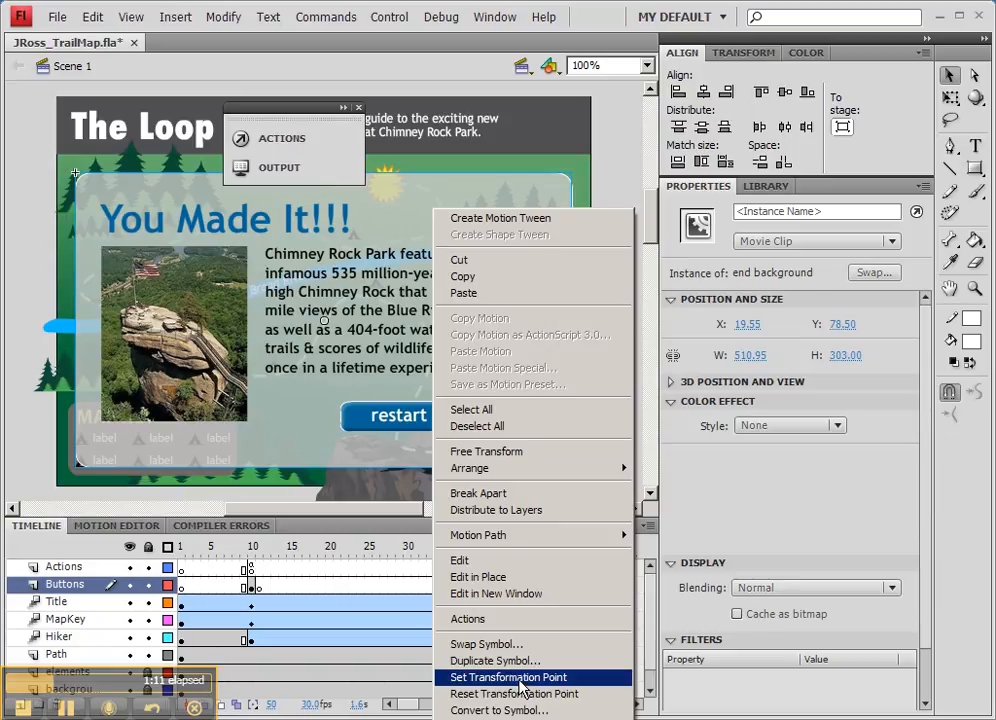
left_click(523, 710)
type("end ANIM")
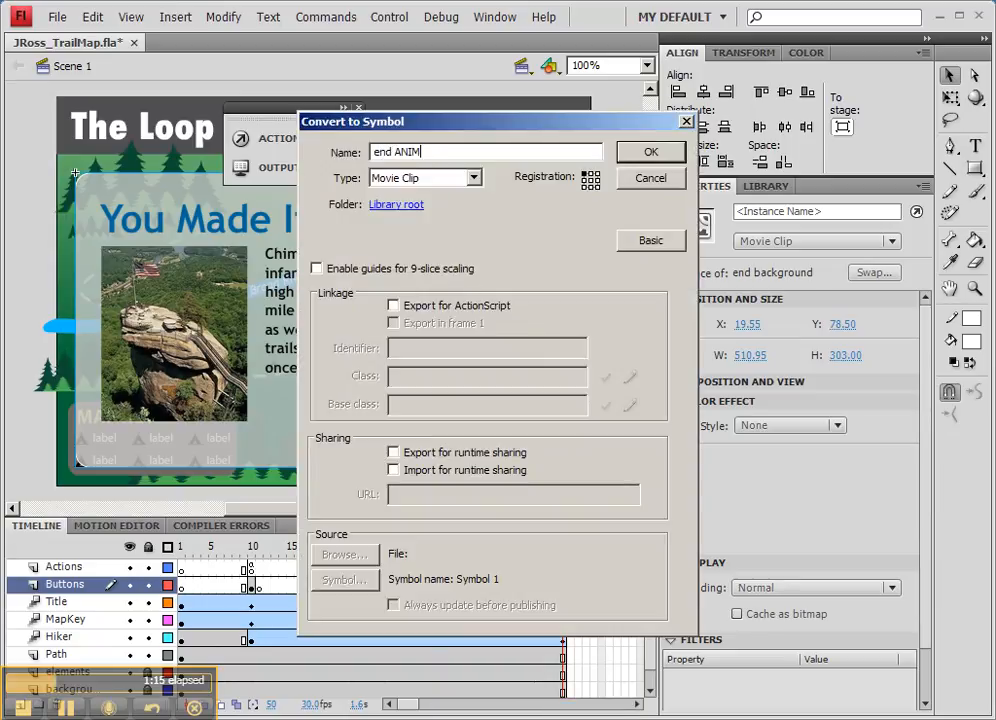
key("Return")
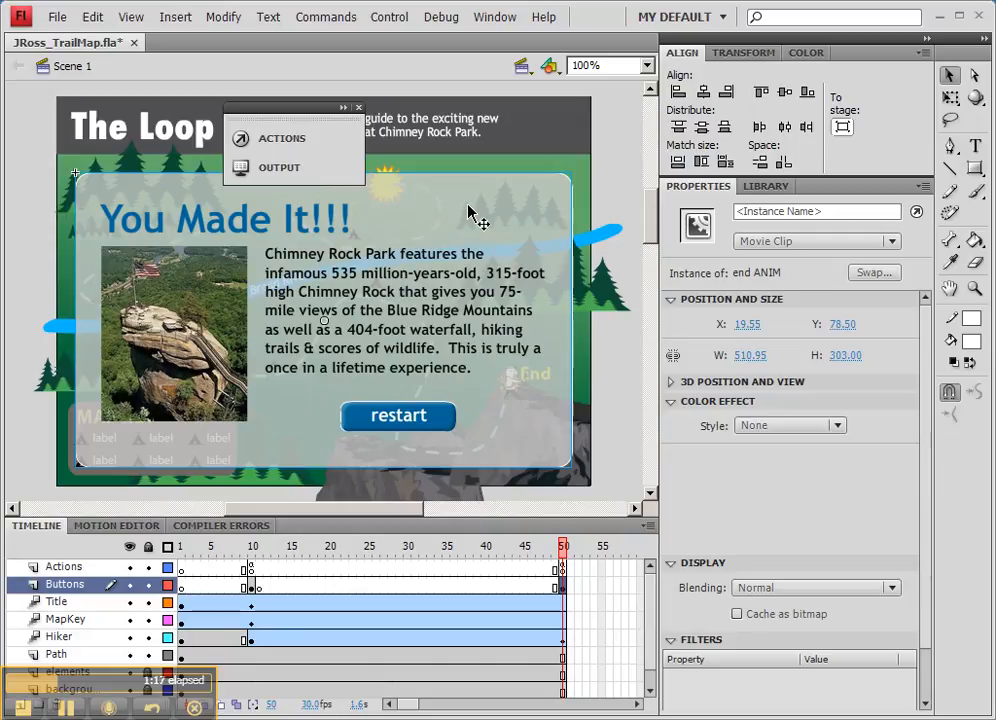
- Open the end ANIM symbol for editing and extend its timeline with frames up to frame 20
double_click(465, 213)
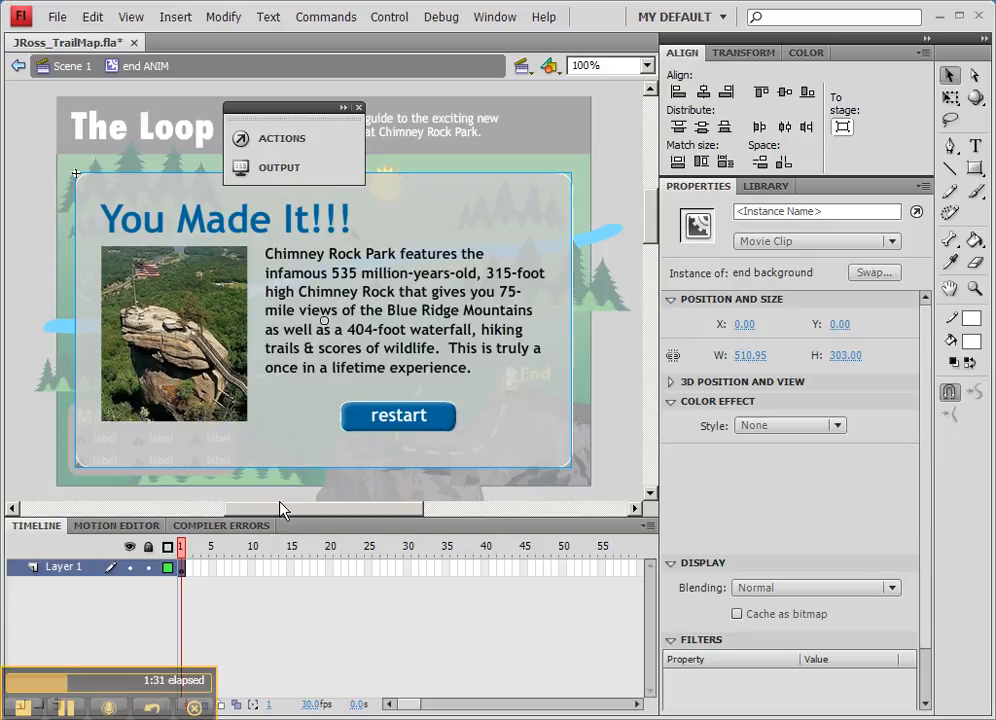
right_click(330, 569)
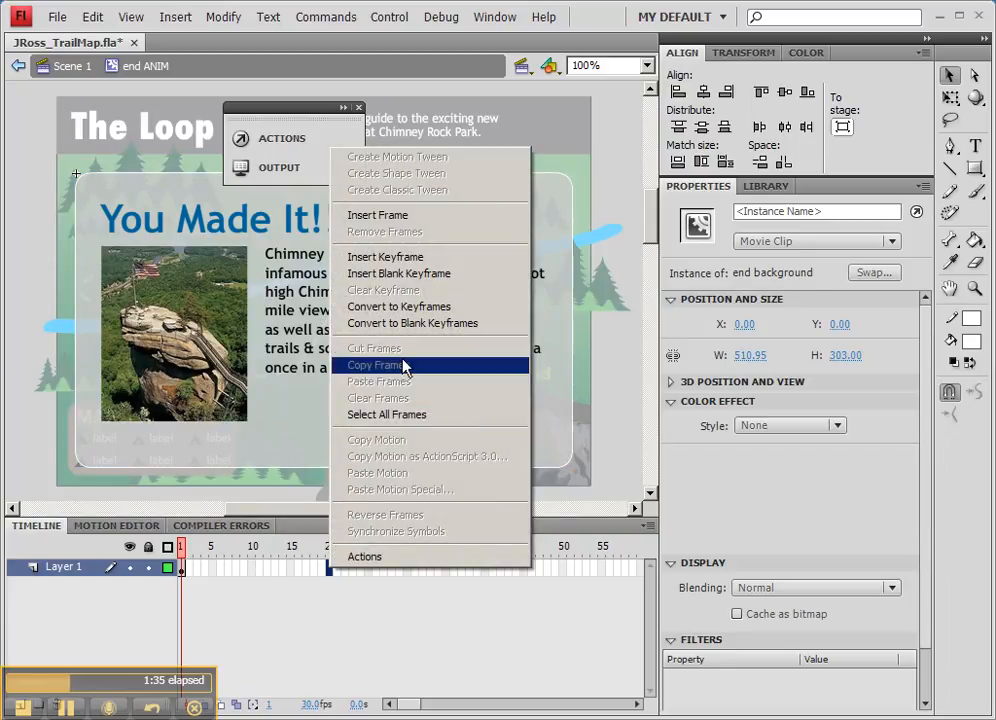
left_click(410, 216)
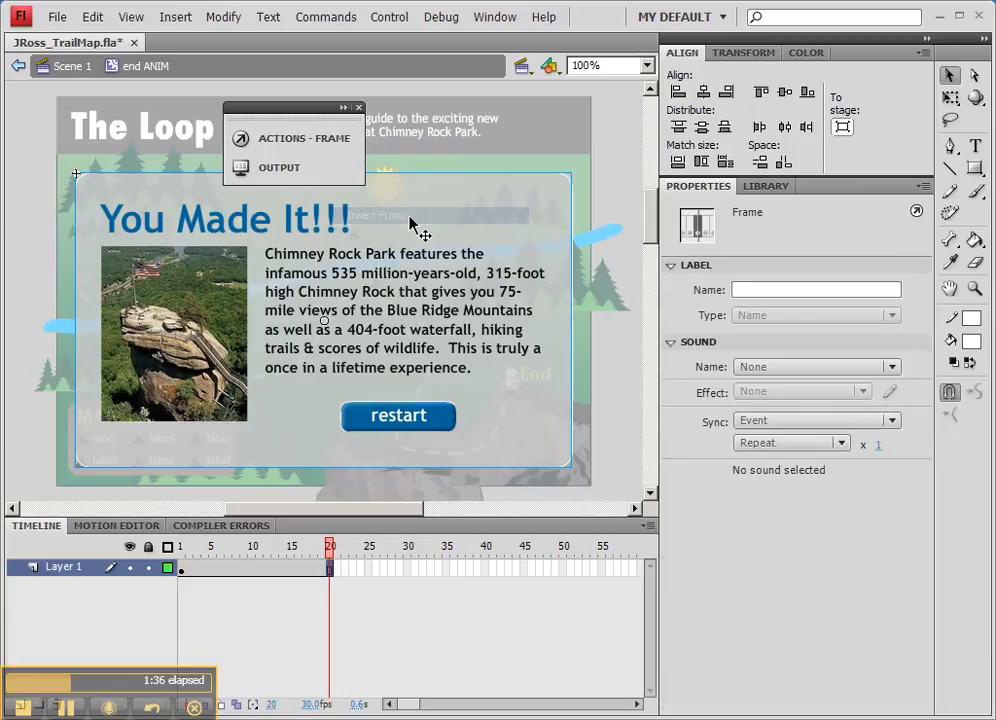
- Create a motion tween on the end background instance and apply an Alpha color effect to it
right_click(378, 283)
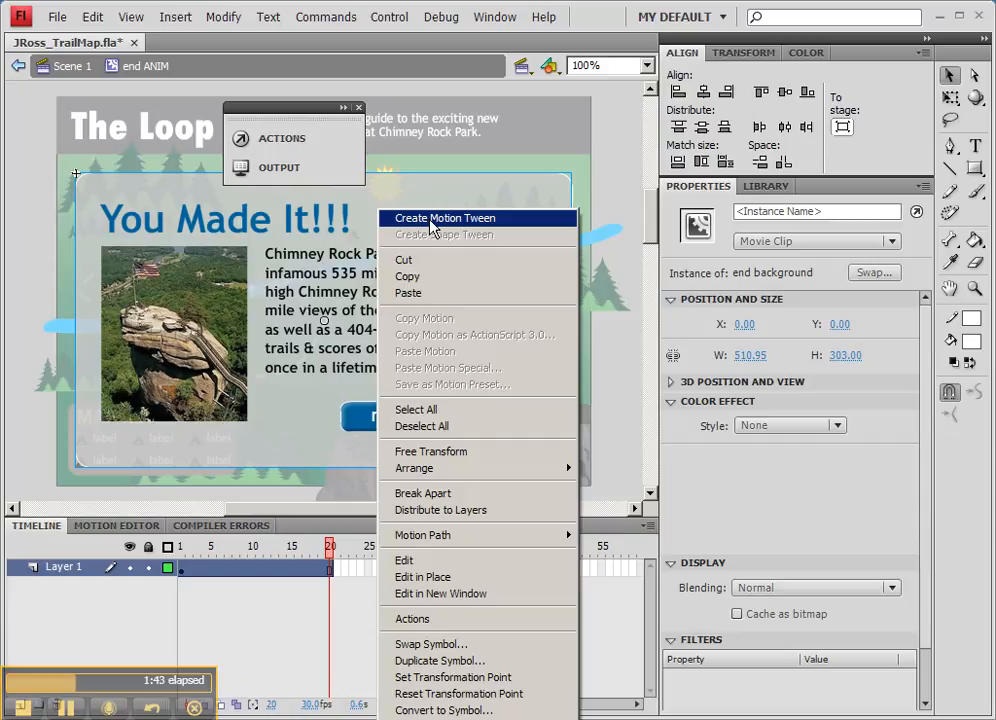
left_click(431, 219)
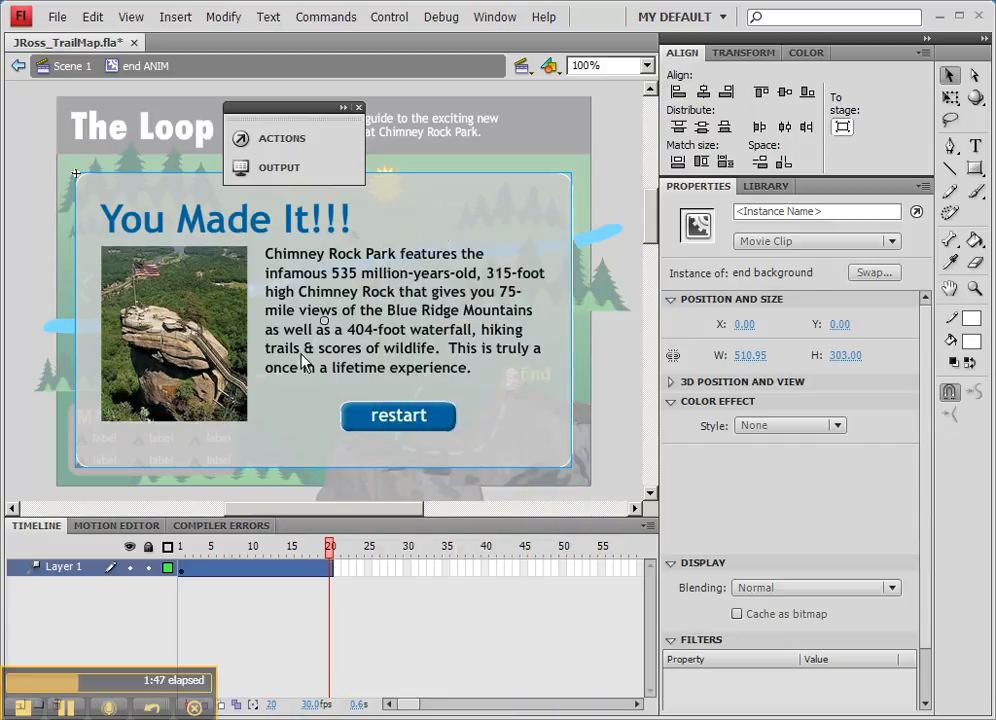
left_click(763, 428)
left_click(762, 512)
left_click_drag(838, 456, 867, 462)
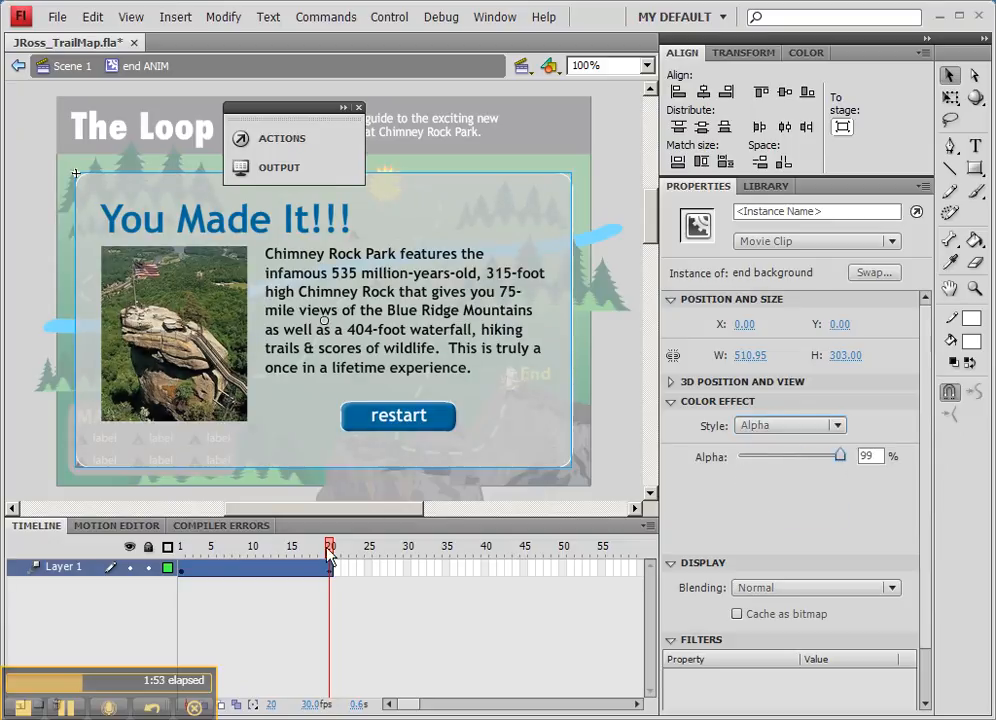
left_click_drag(841, 457, 872, 455)
- At frame 1 of the tween, set the instance's alpha to 0%
left_click(181, 567)
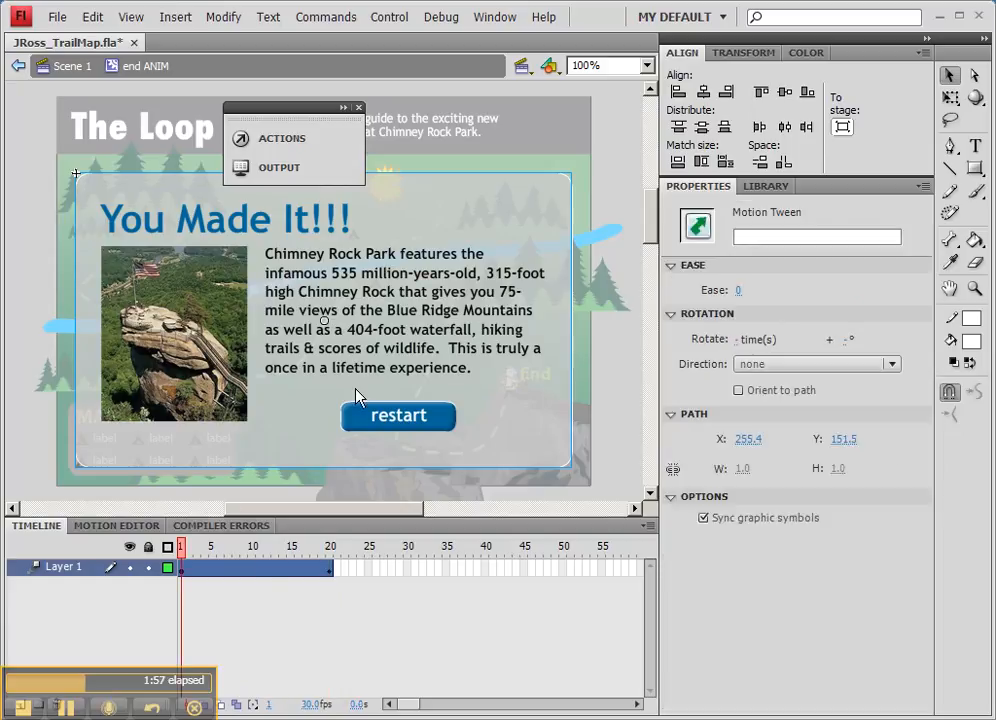
left_click(356, 396)
left_click_drag(846, 460, 716, 460)
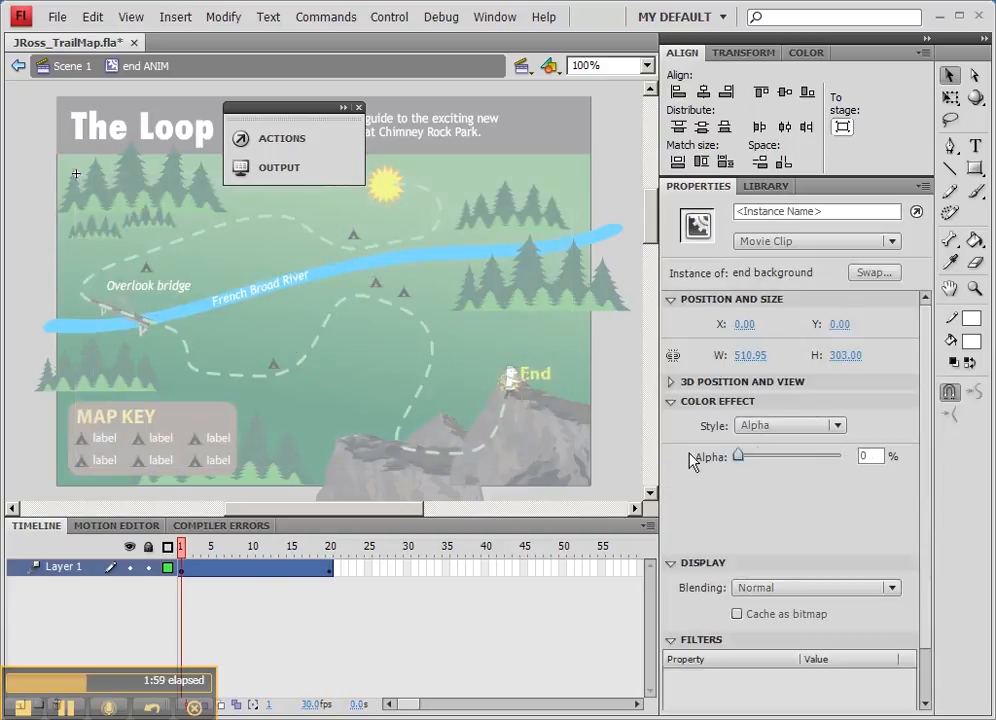
mouse_move(180, 549)
left_mouse_down()
mouse_move(329, 549)
mouse_move(168, 553)
left_mouse_up()
left_click(185, 578)
left_click(233, 436)
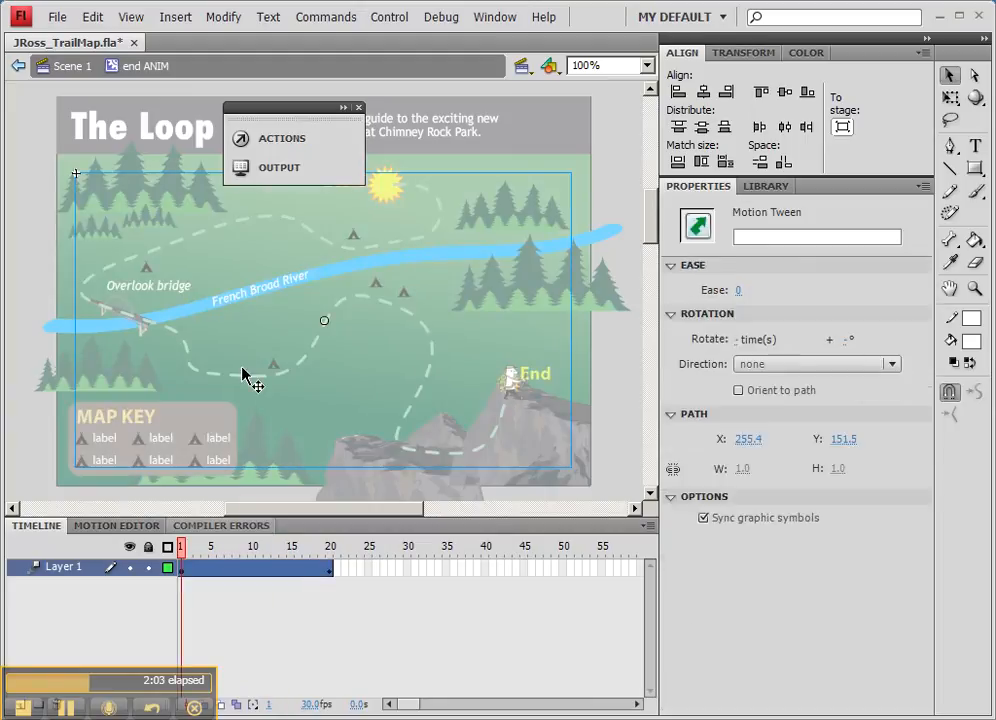
- At frame 20 of the tween, set the instance's alpha to 100%
left_click(332, 565)
left_click(329, 571)
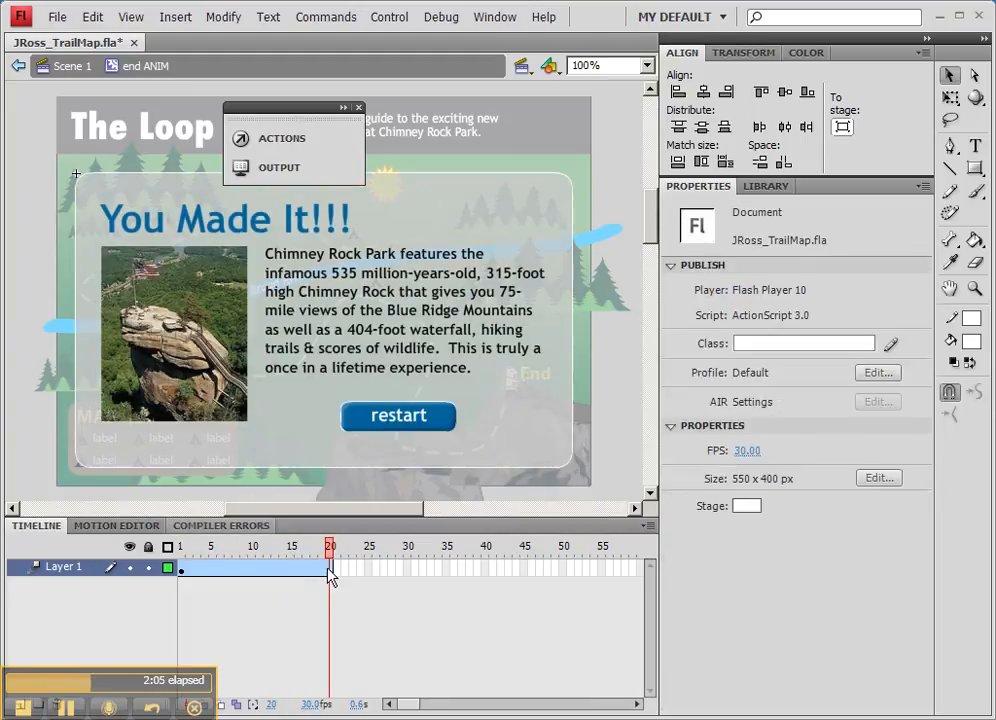
left_click(414, 377)
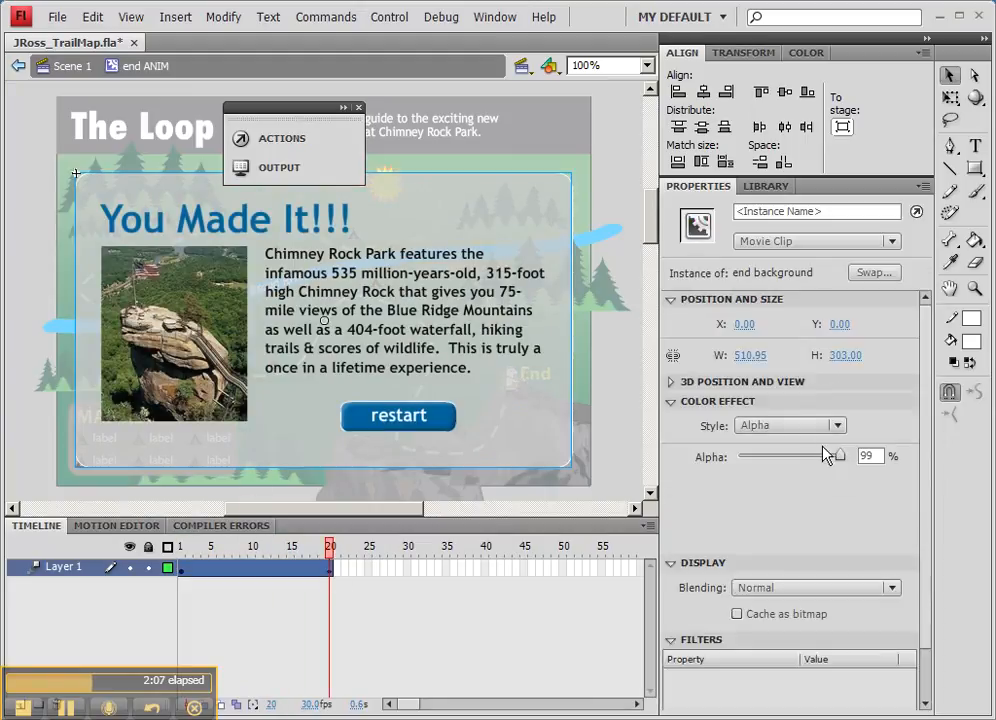
left_click_drag(840, 457, 857, 460)
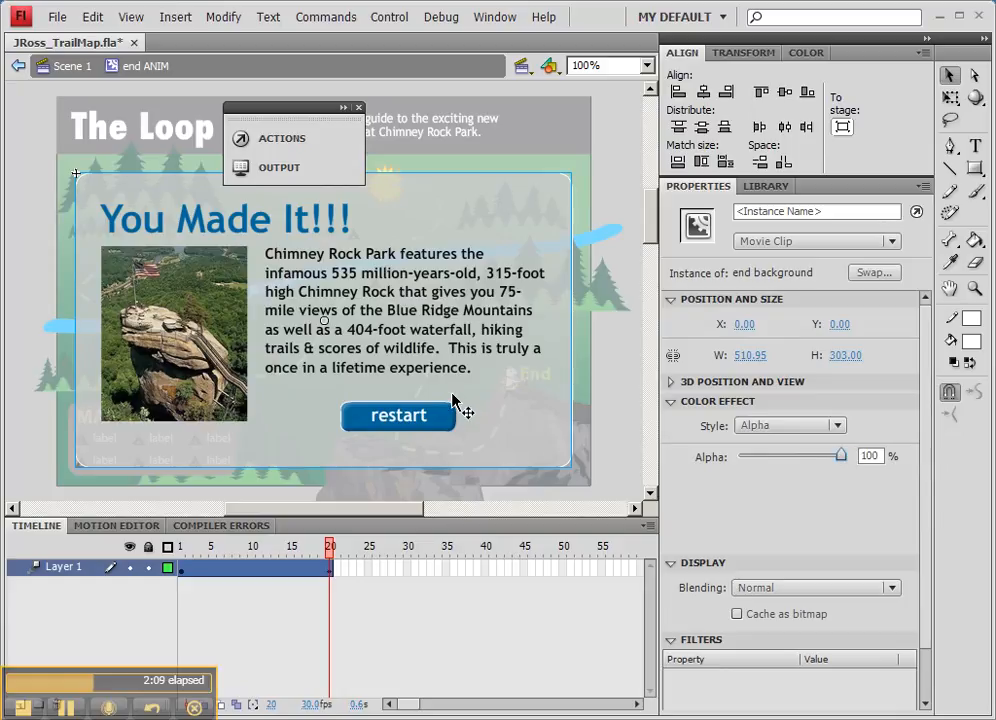
- Scrub the timeline to preview the fade-in tween
left_click(310, 550)
mouse_move(312, 557)
left_mouse_down()
mouse_move(167, 557)
mouse_move(331, 562)
left_mouse_up()
left_click(166, 628)
left_click_drag(130, 670, 142, 645)
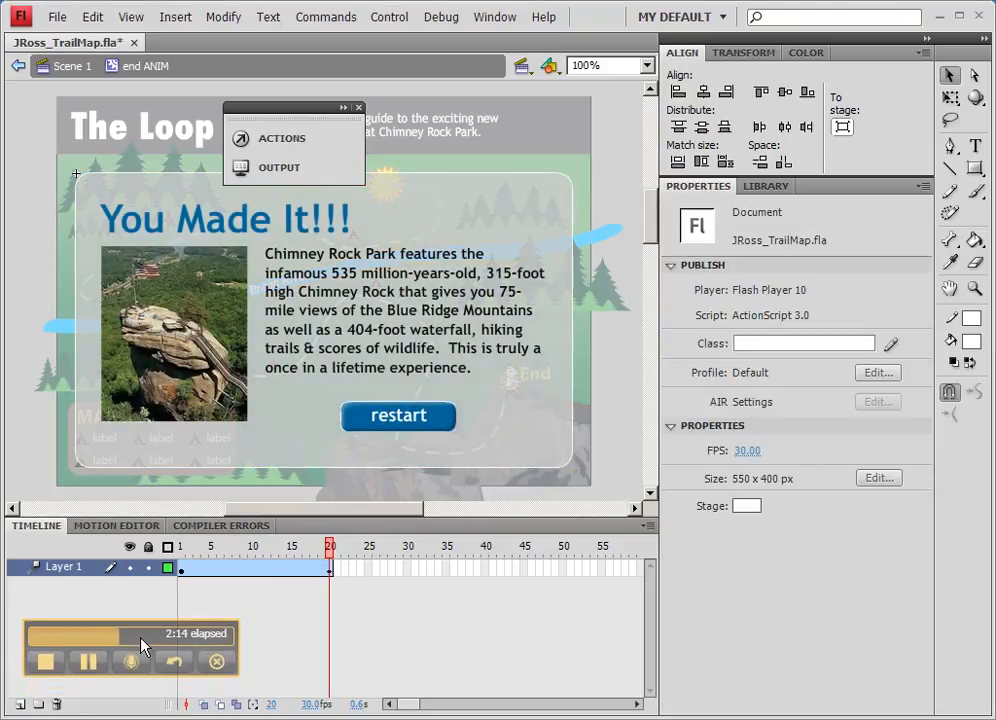
- Add a new layer inside end ANIM and insert a keyframe on it at frame 20
left_click(19, 704)
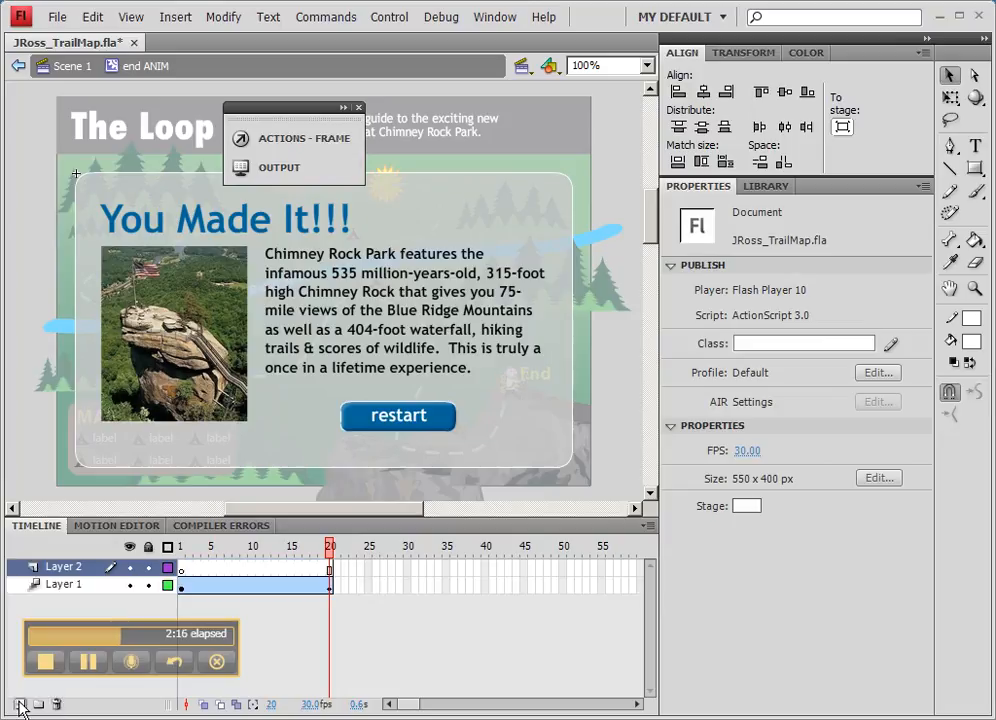
right_click(330, 570)
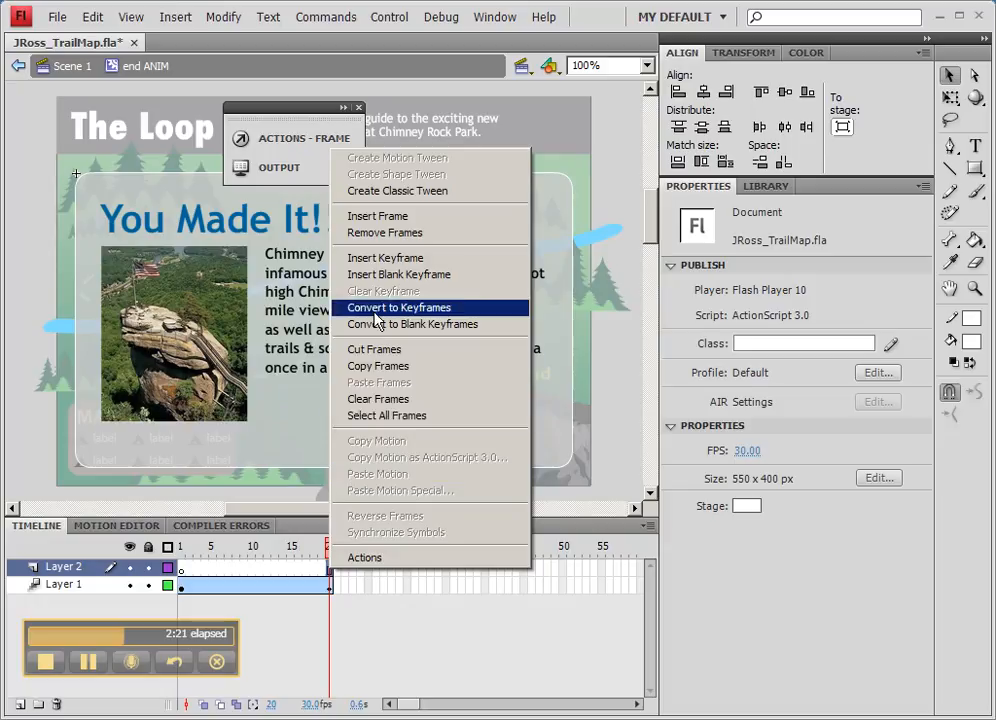
left_click(370, 258)
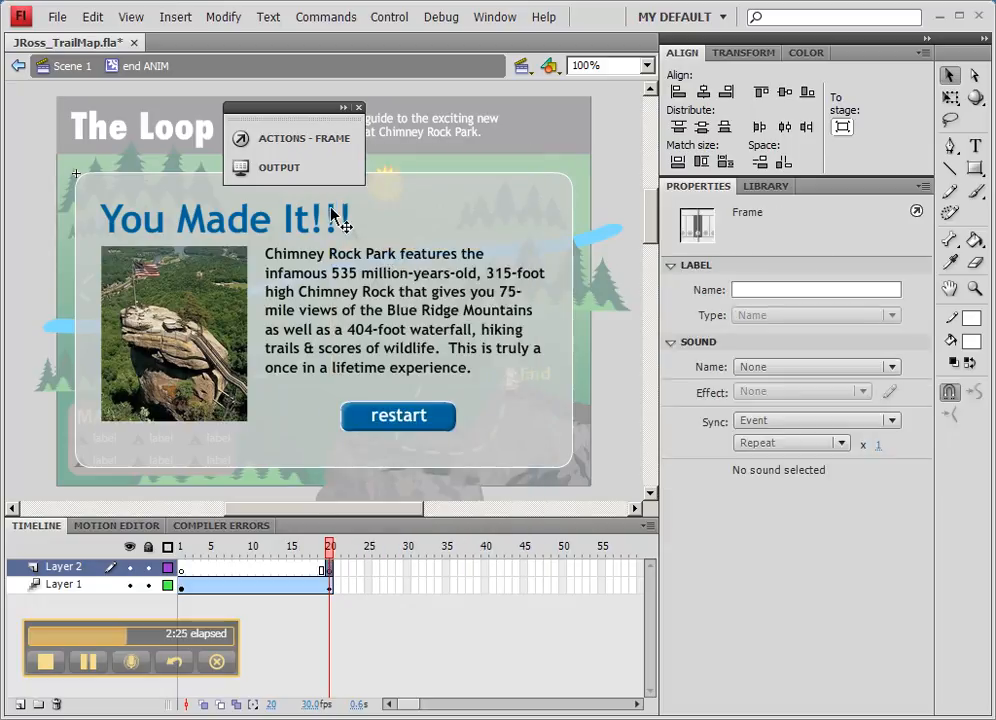
- Add the action stop(); to the frame 20 keyframe
left_click(318, 139)
left_click(474, 208)
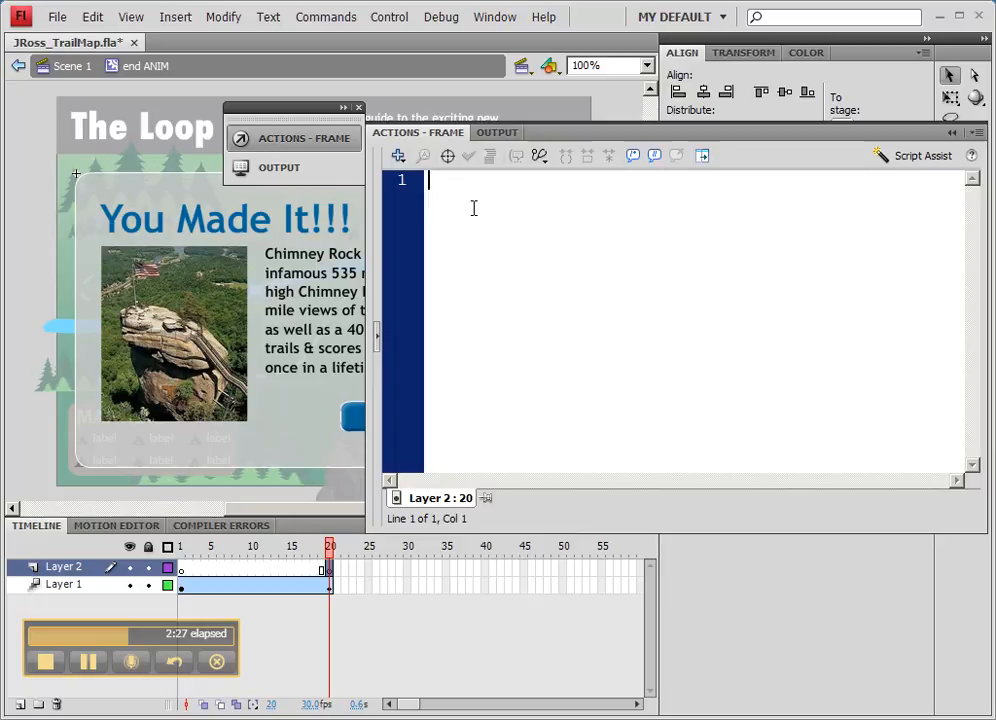
type("stop")
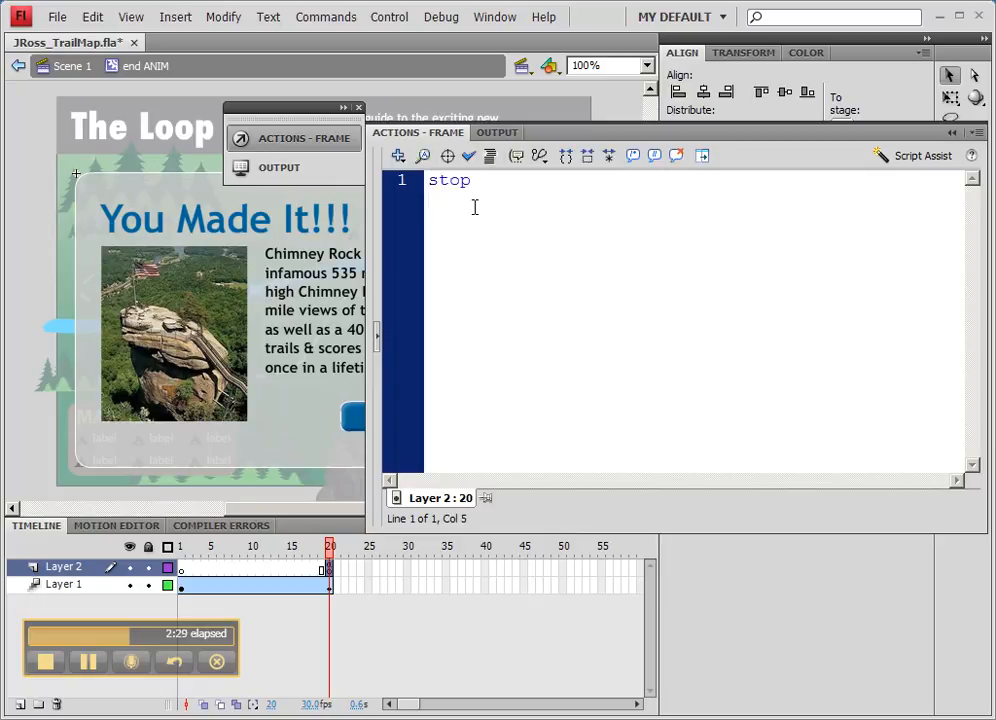
type("();")
- Return to Scene 1, go to frame 10 and open the play box symbol to inspect the start button instance
double_click(130, 100)
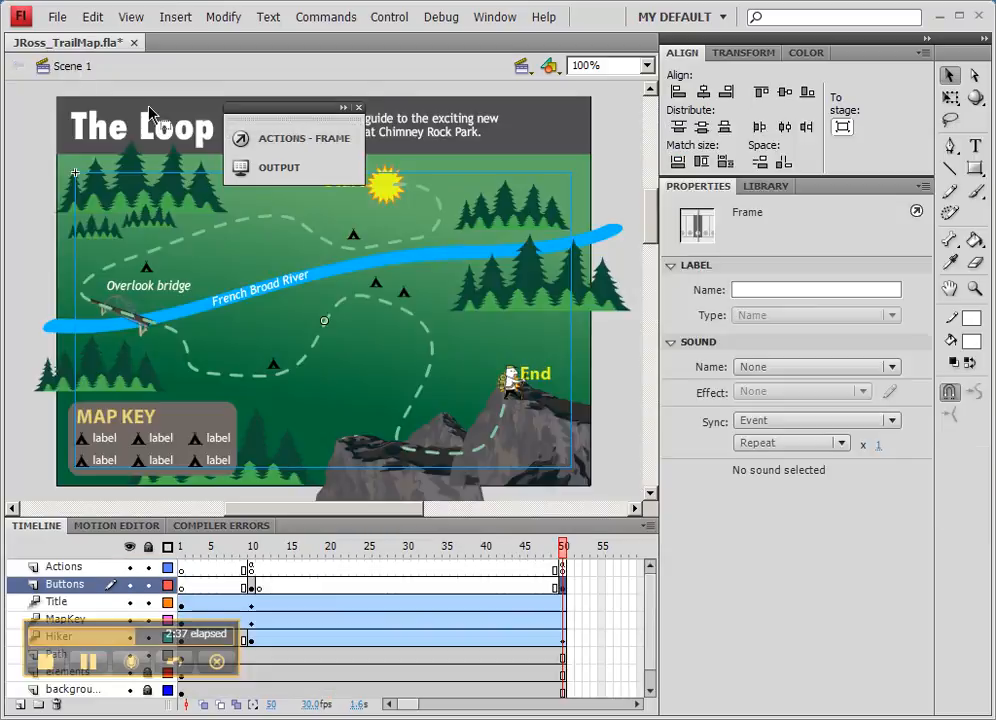
left_click(252, 588)
left_click(253, 589)
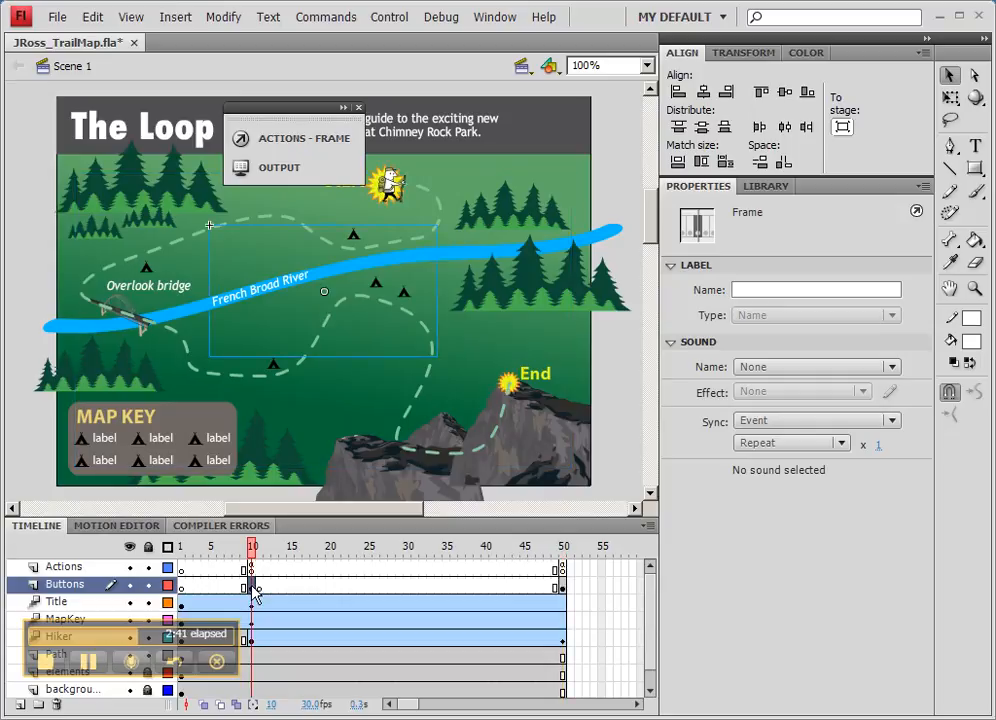
left_click(341, 277)
double_click(341, 277)
double_click(370, 339)
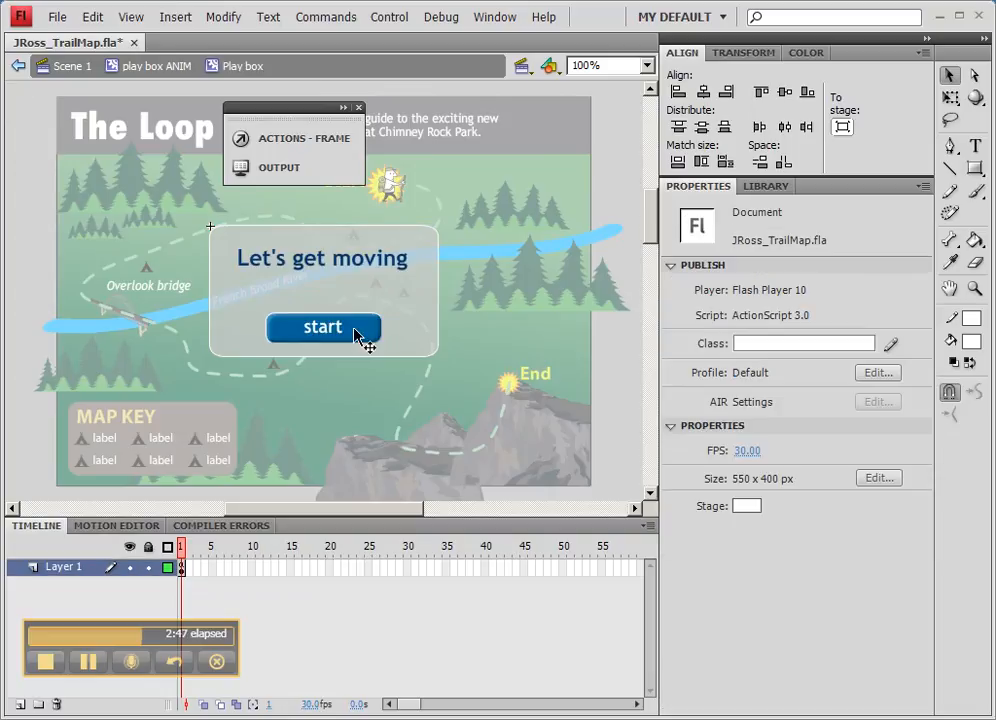
left_click(365, 336)
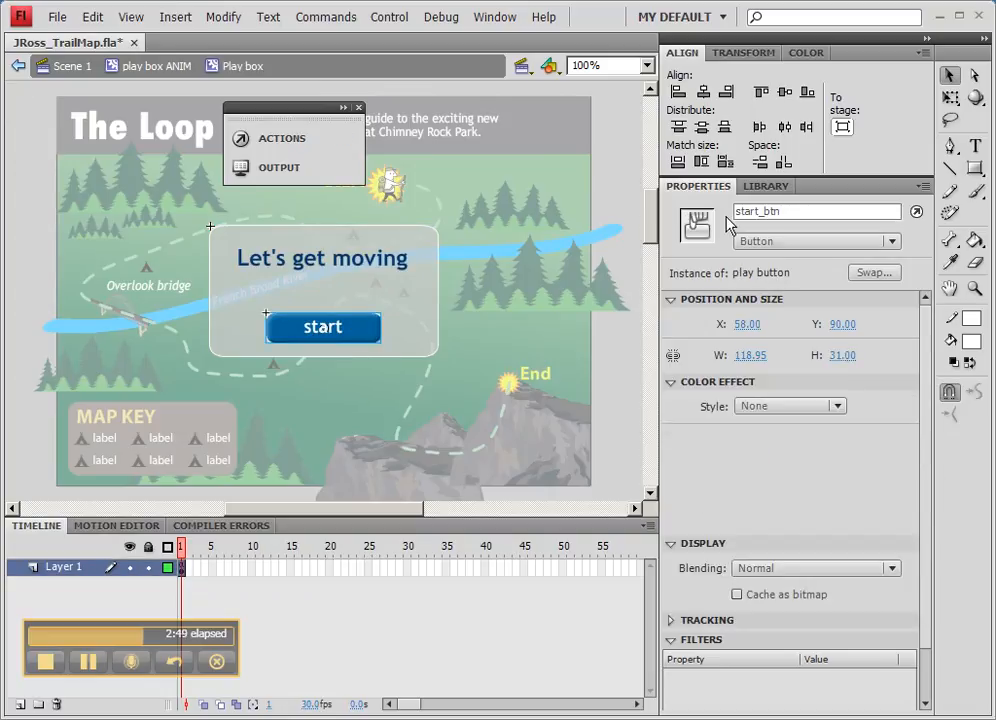
- Open the frame 1 actions inside the play box symbol and select the whole start button script for copying
left_click(182, 568)
left_click(203, 568)
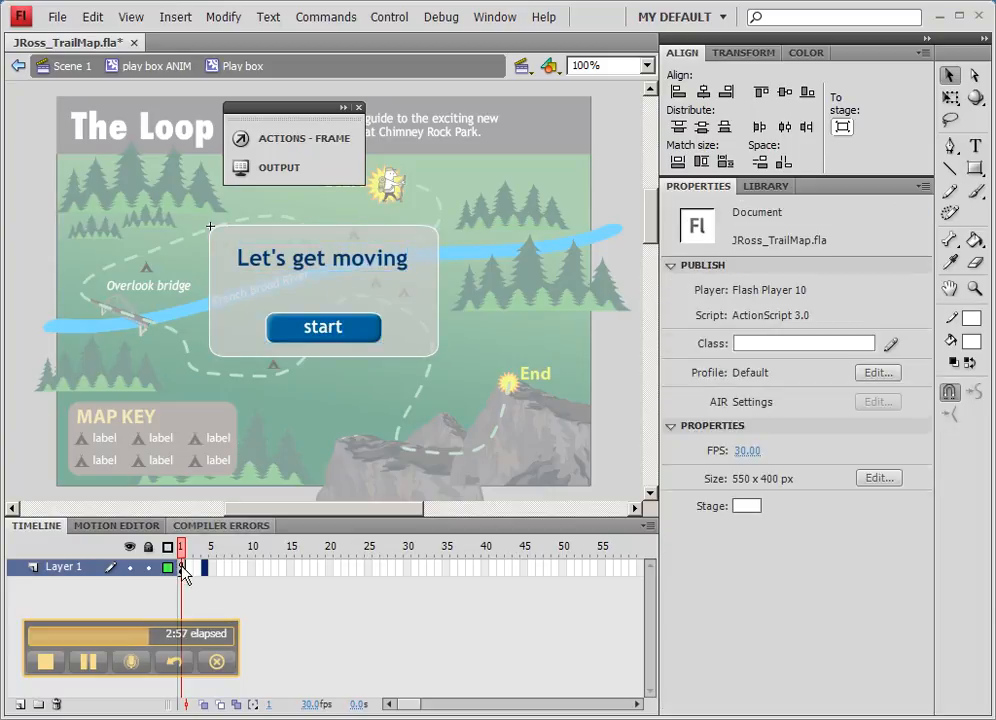
left_click(182, 568)
left_click(311, 147)
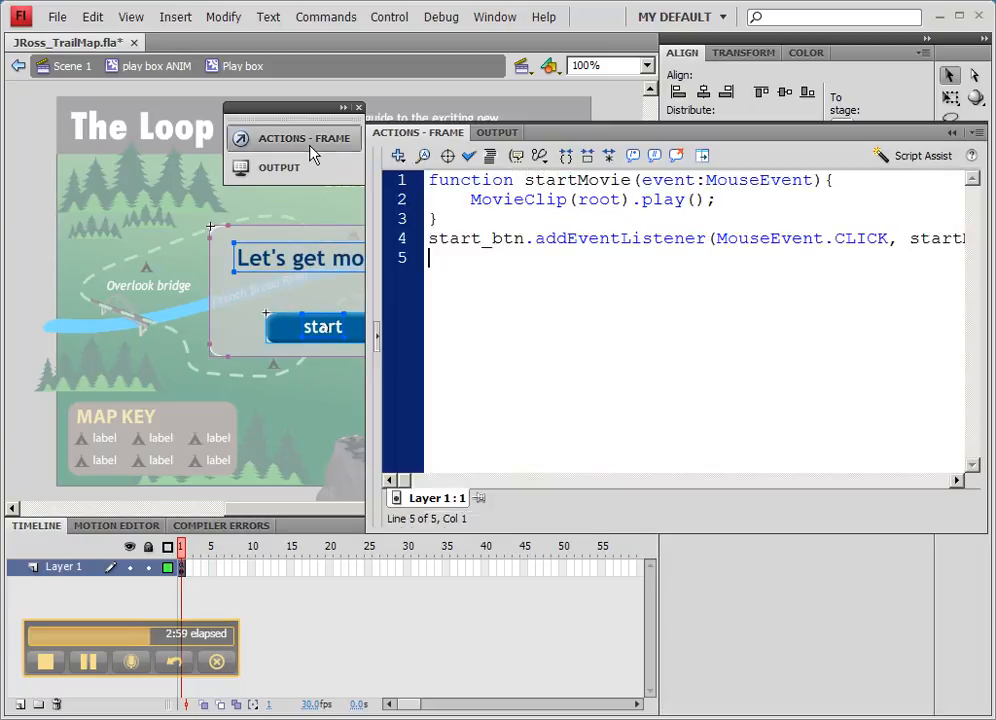
left_click_drag(442, 256, 424, 186)
key("ctrl+c")
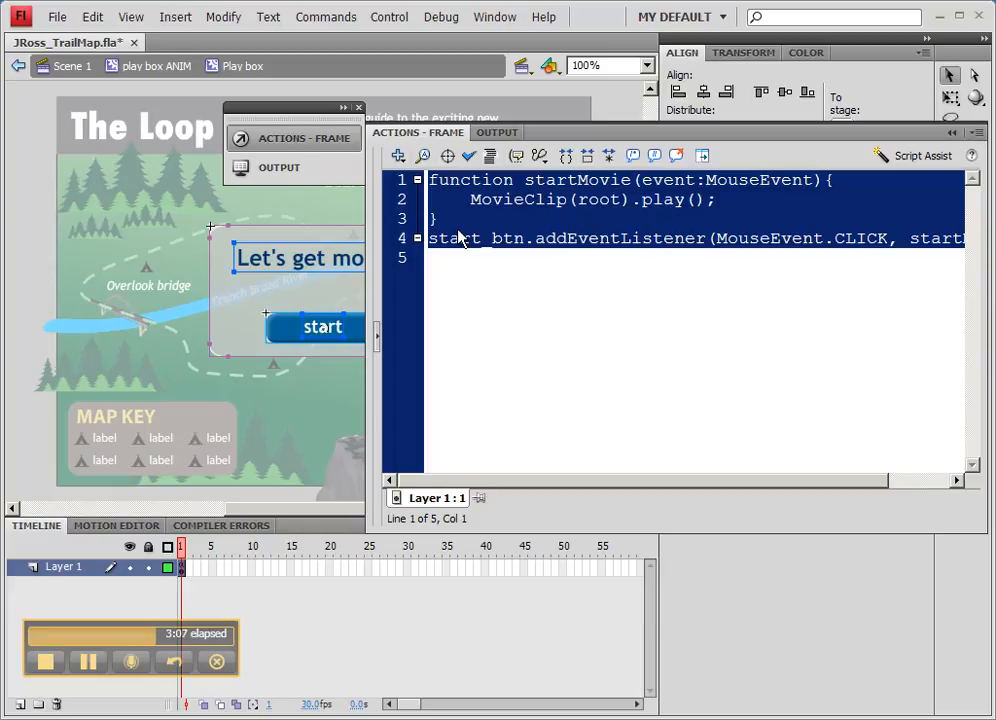
- Return to Scene 1 at frame 50, open end ANIM and then end background, and select the restart button instance
left_click(71, 68)
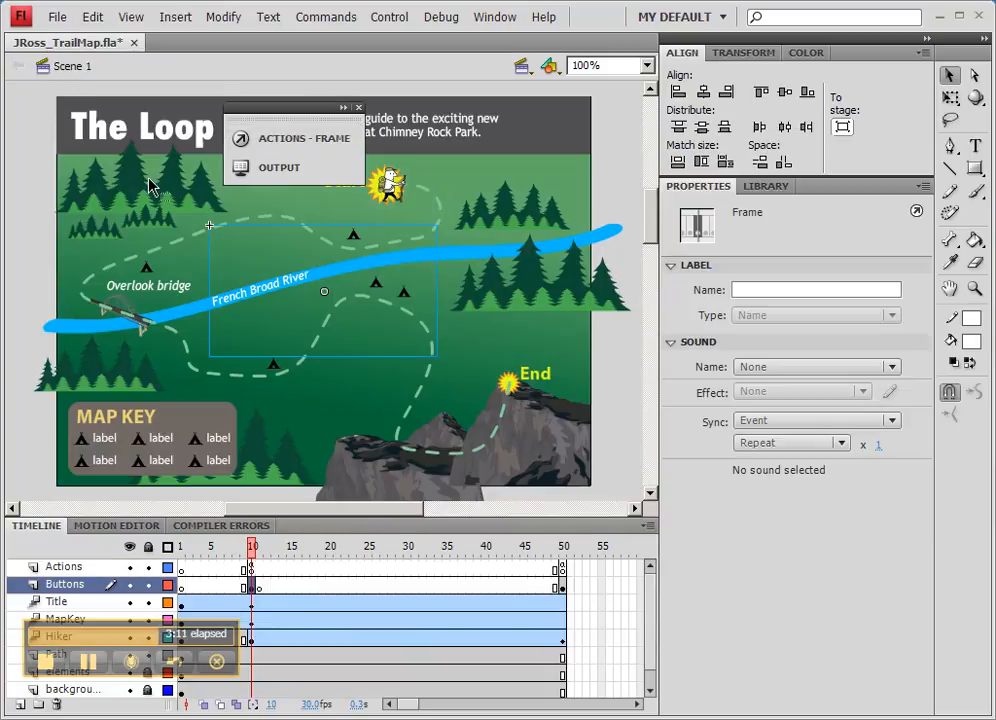
left_click(564, 586)
left_click(418, 367)
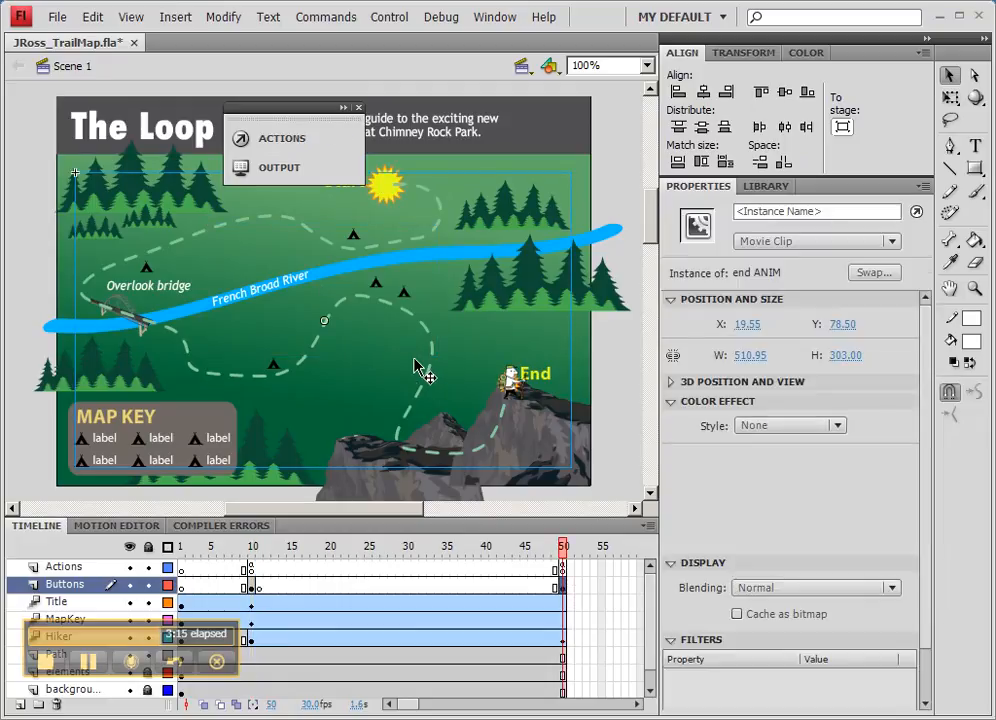
double_click(416, 362)
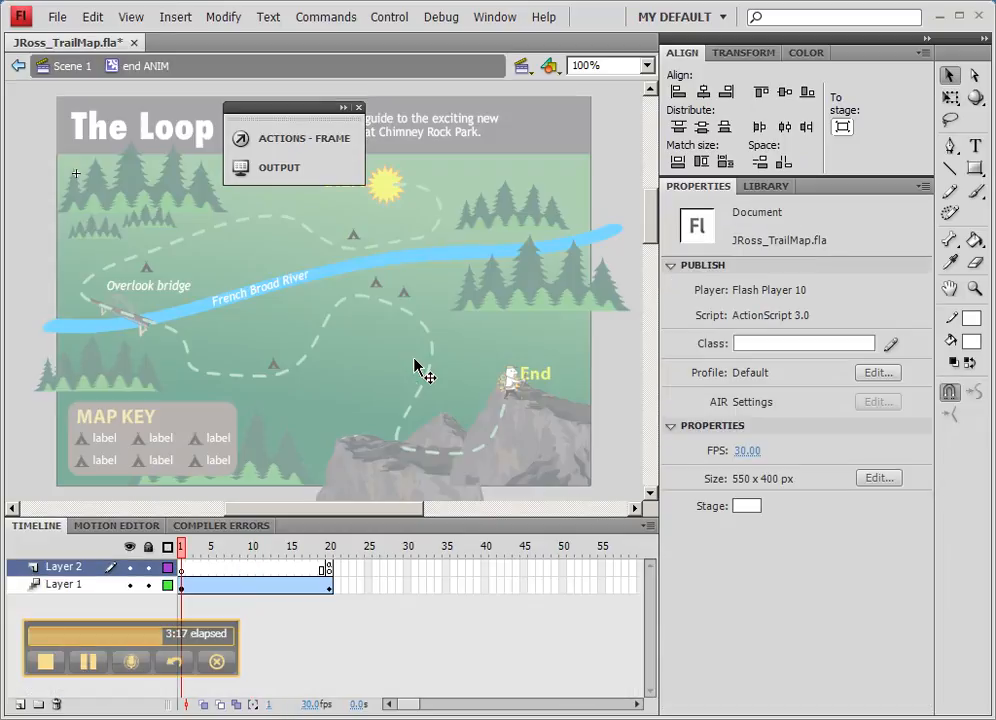
left_click(329, 584)
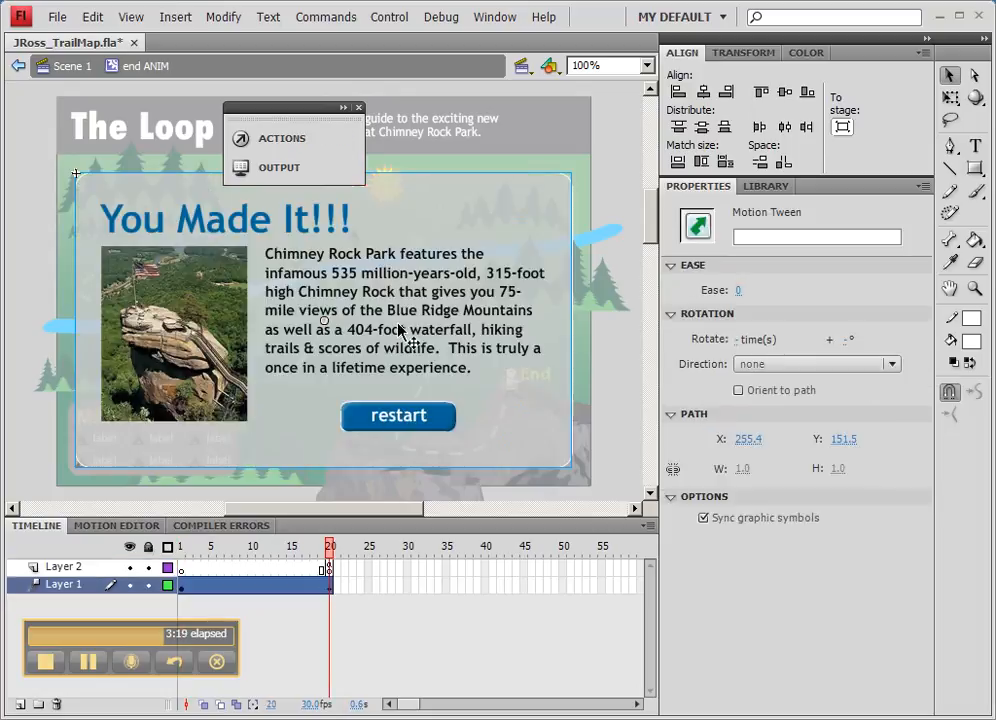
left_click(428, 339)
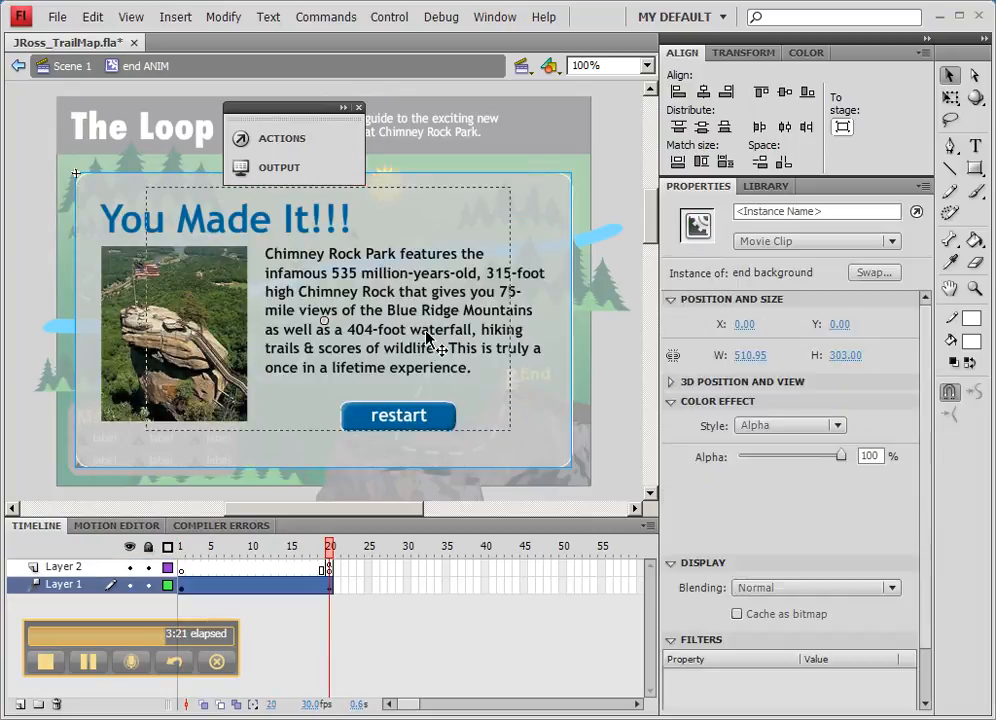
double_click(428, 339)
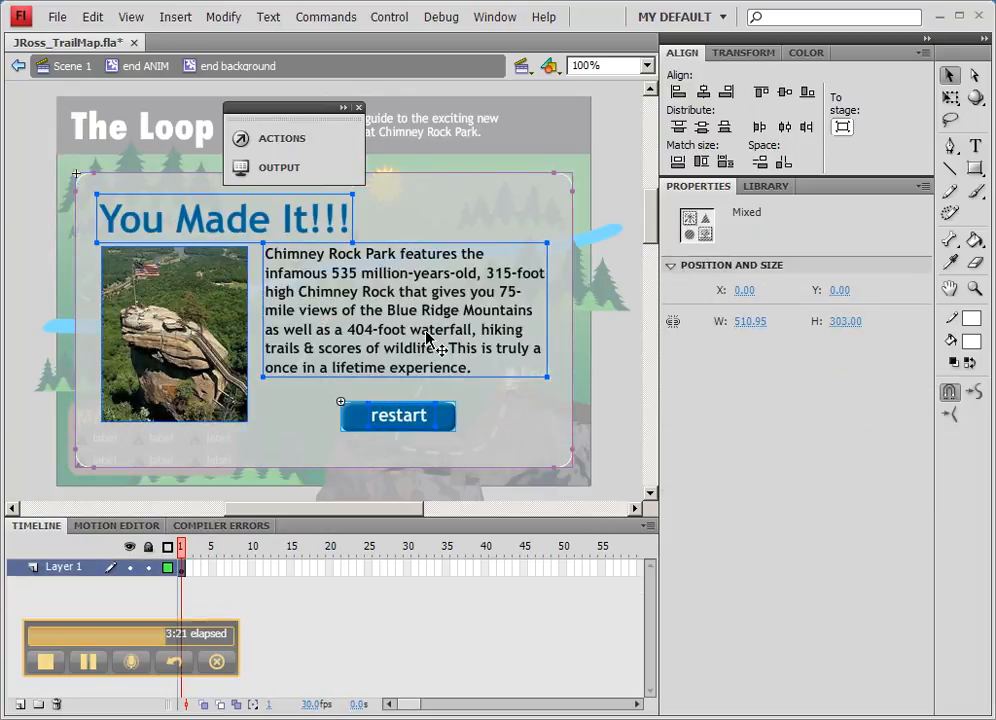
left_click(407, 567)
left_click(447, 420)
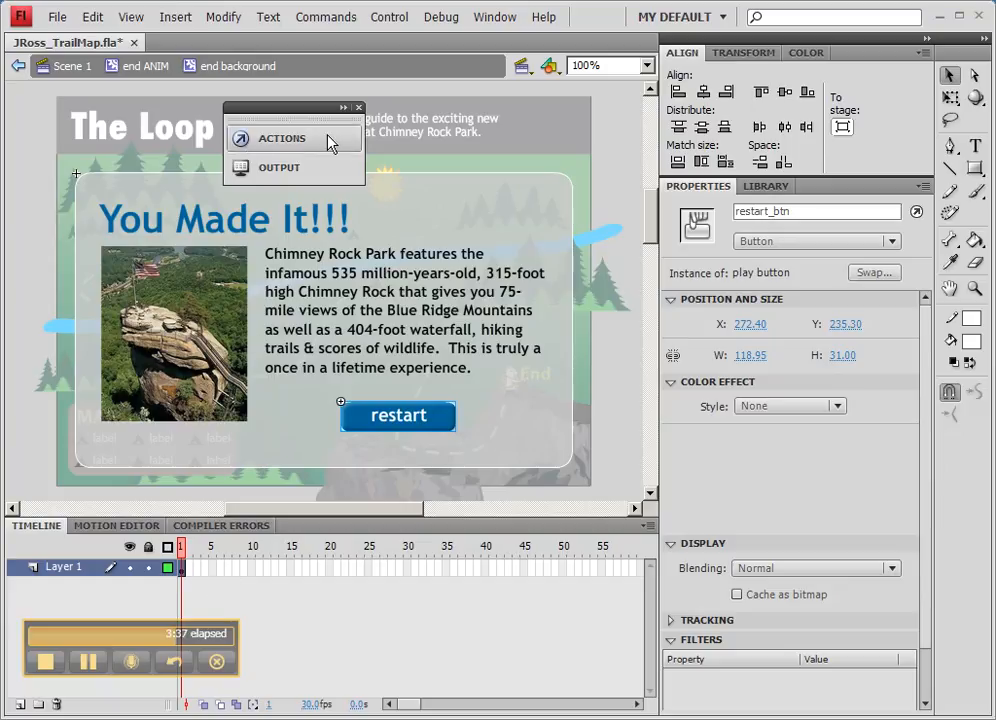
- Try to open the Actions panel for the selected restart button instance
left_click(288, 145)
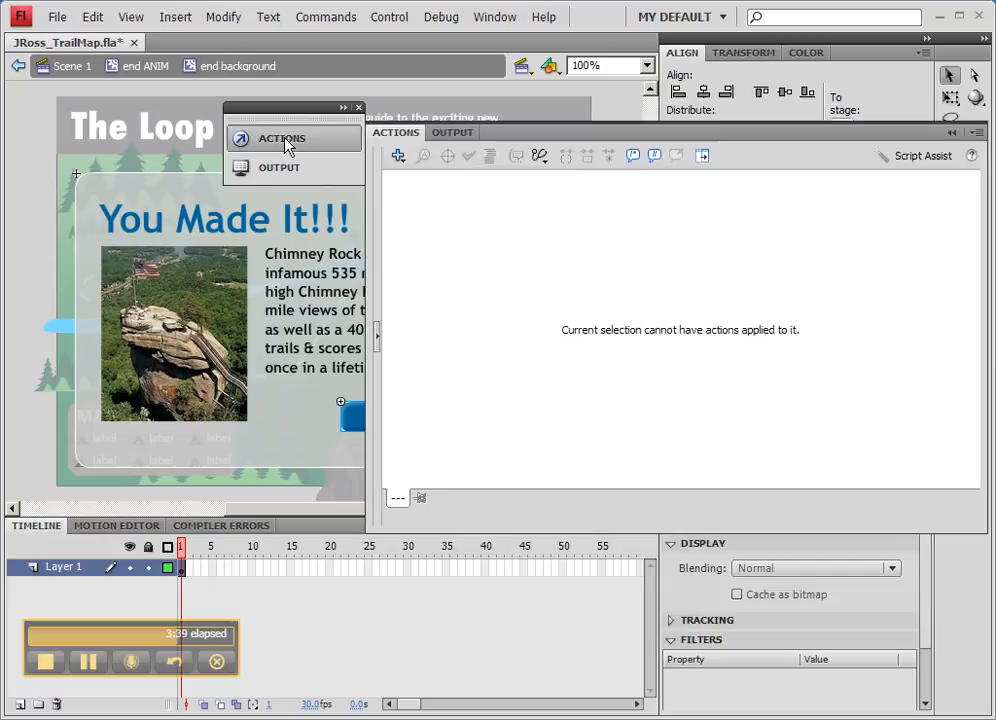
left_click(290, 145)
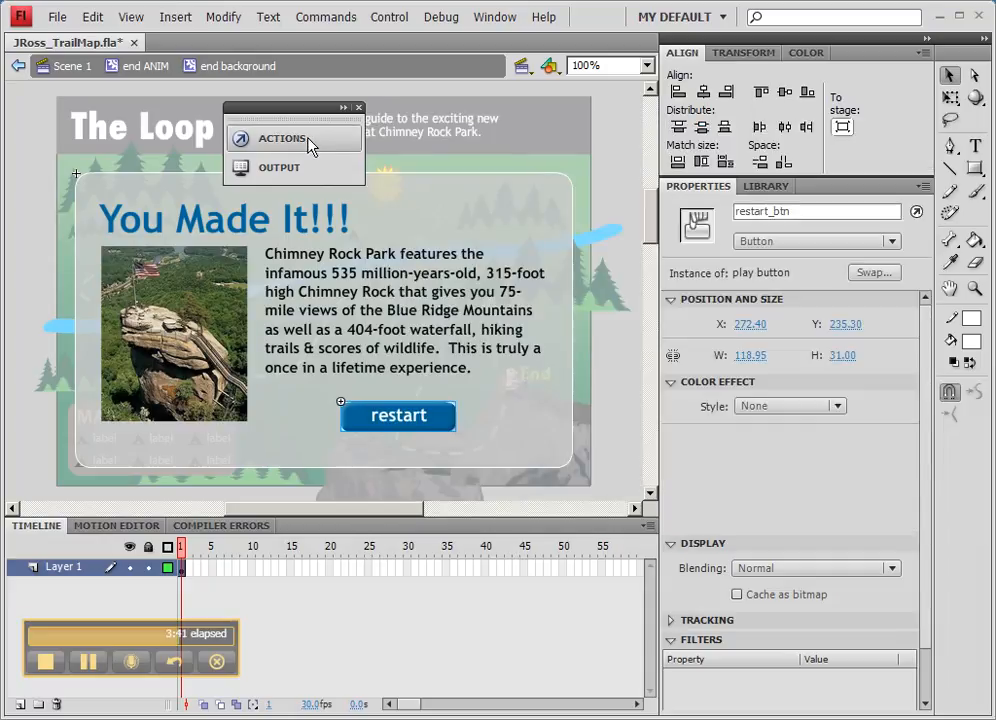
left_click(308, 142)
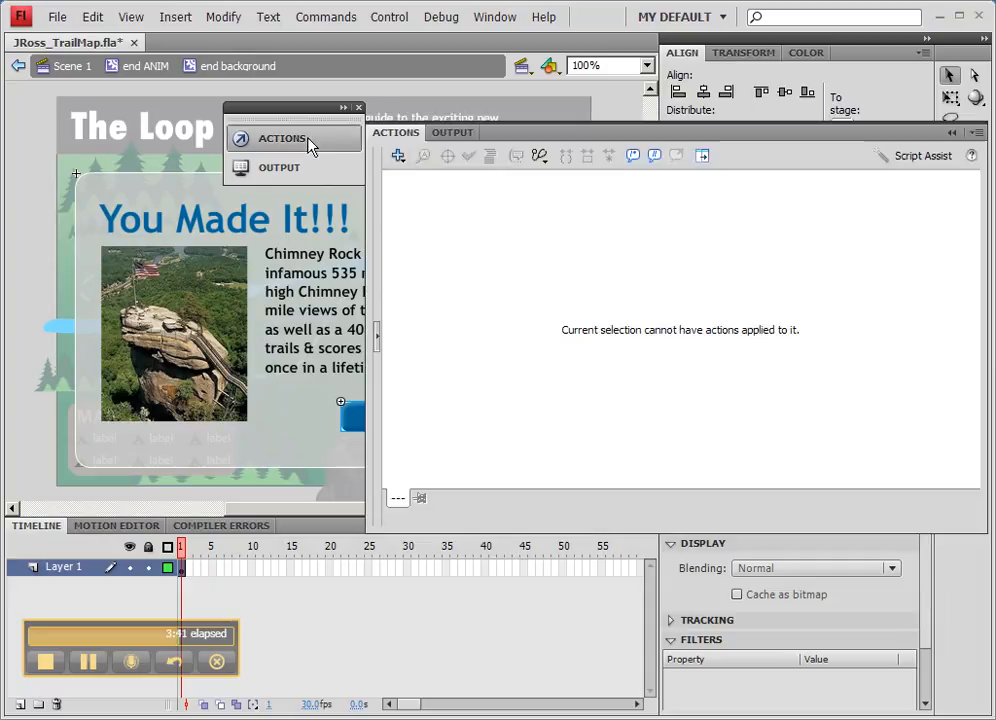
- Paste the copied start button script into the frame 1 actions of the end background symbol
left_click(183, 570)
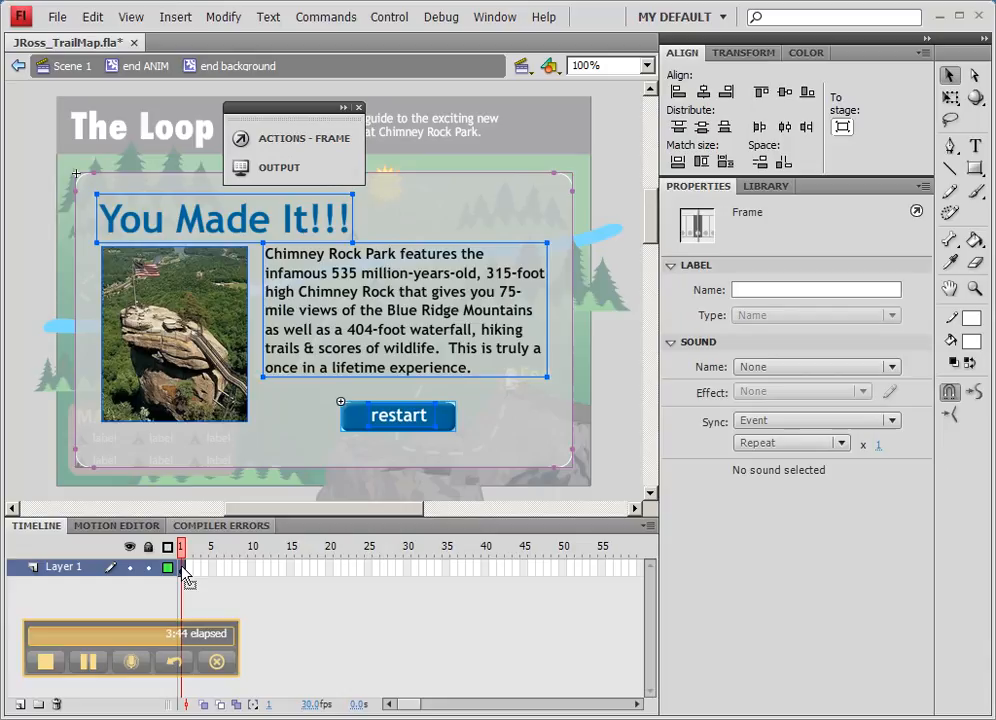
left_click(304, 146)
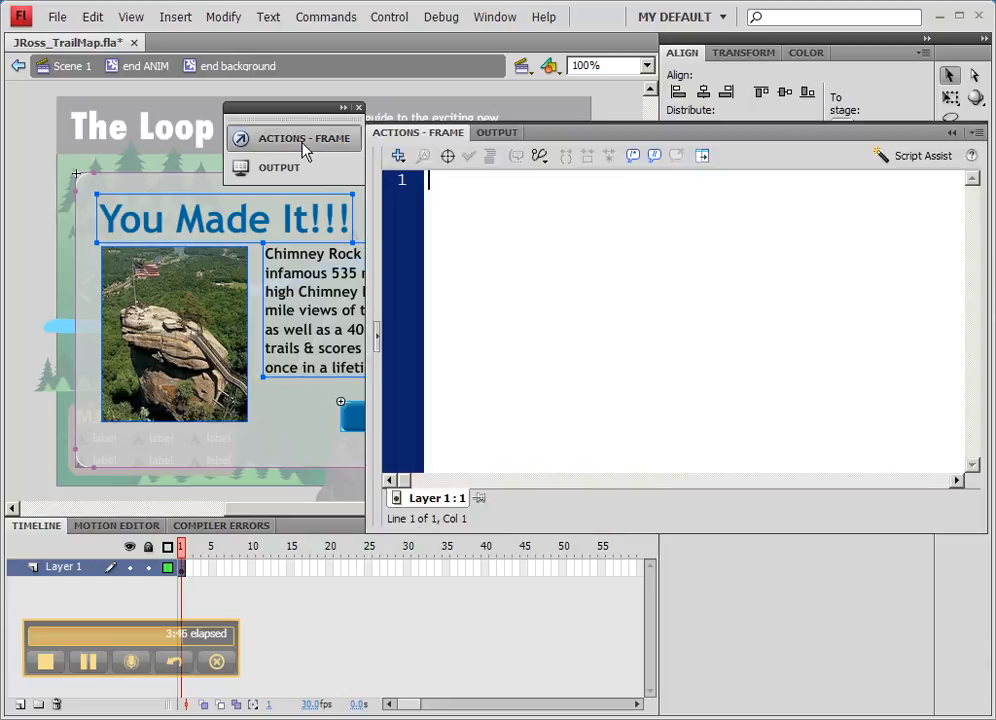
right_click(485, 210)
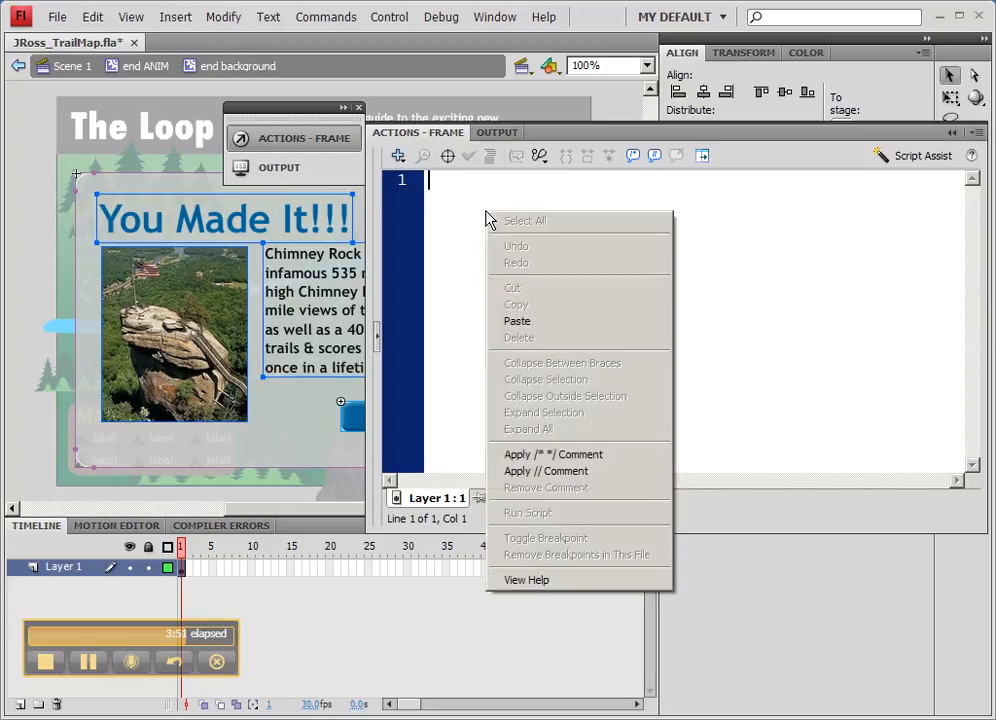
left_click(517, 320)
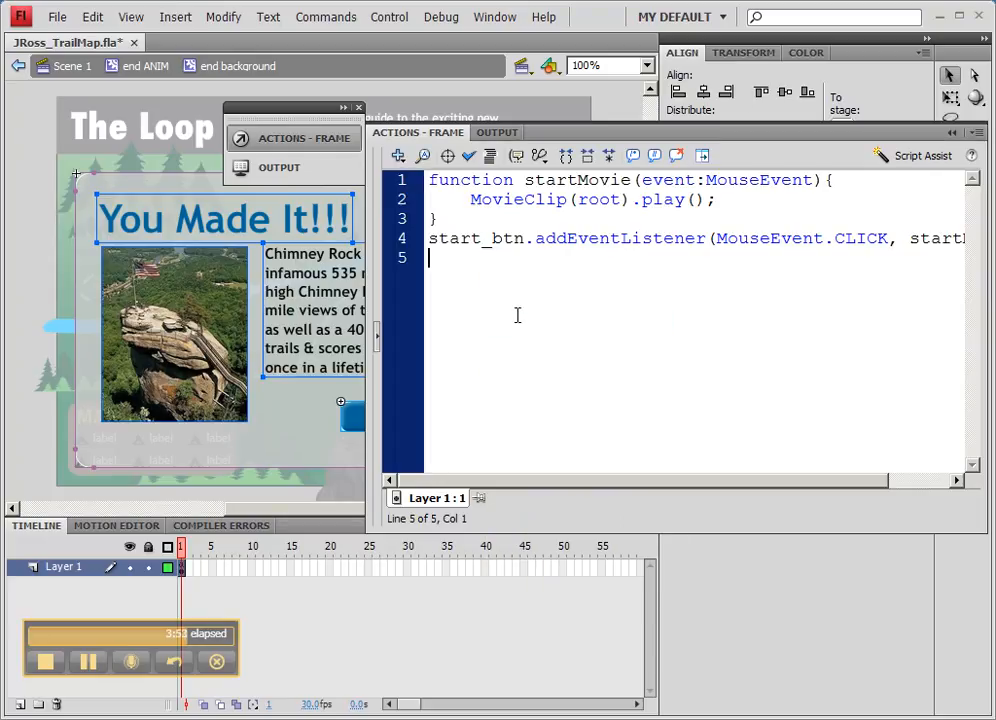
- Rename the function and its listener reference to restartMovie and the button reference to restart_btn in the pasted script
left_click(525, 180)
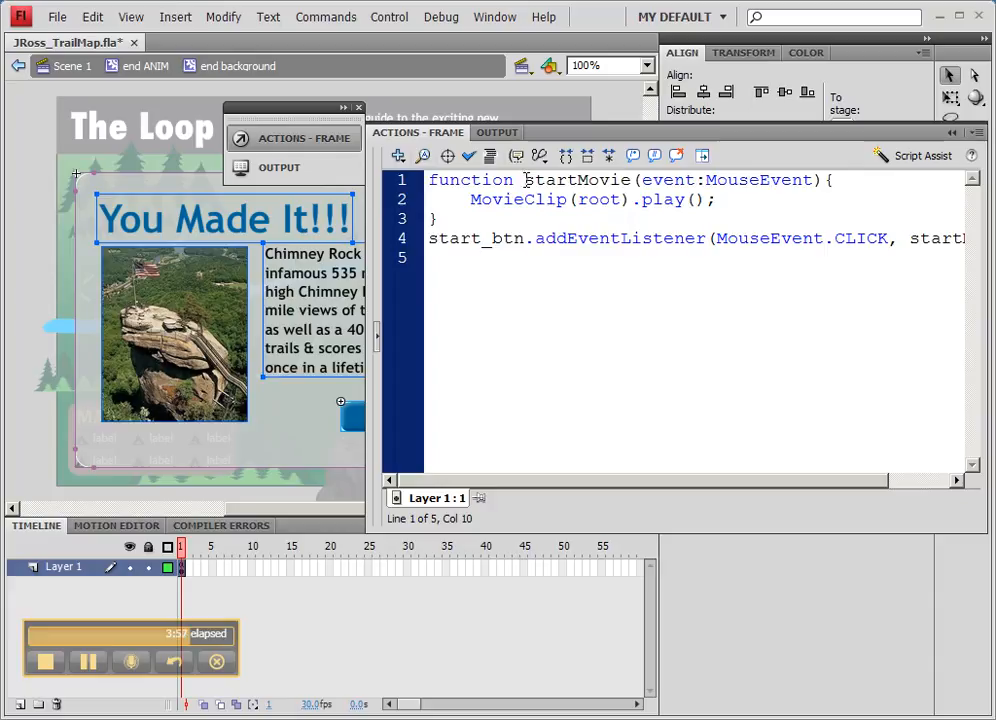
type("re")
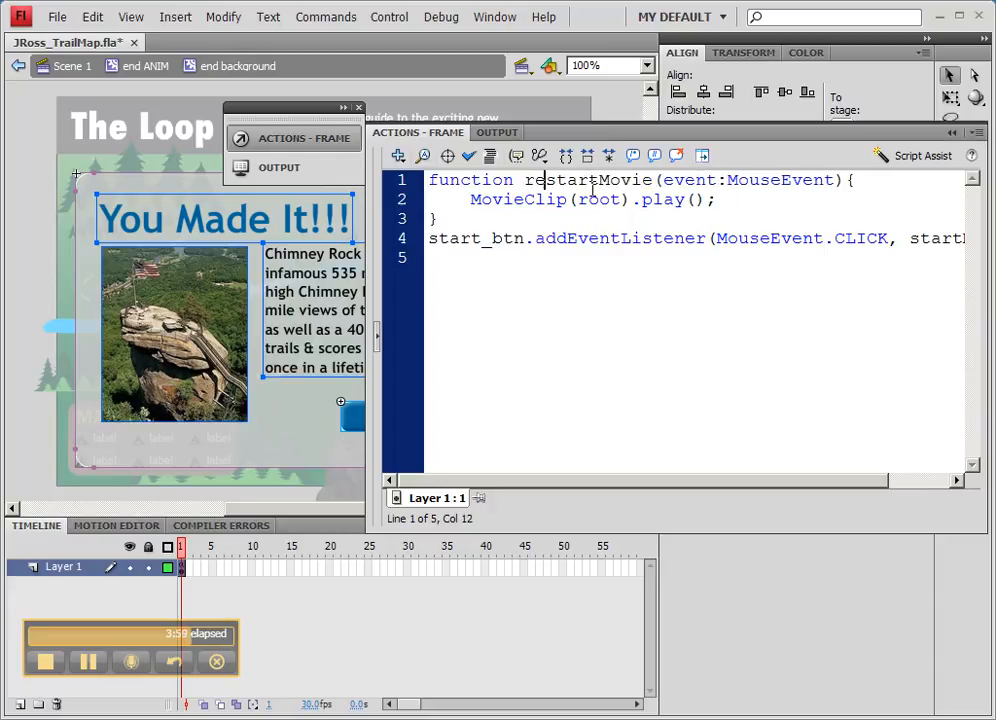
left_click(431, 242)
type("re")
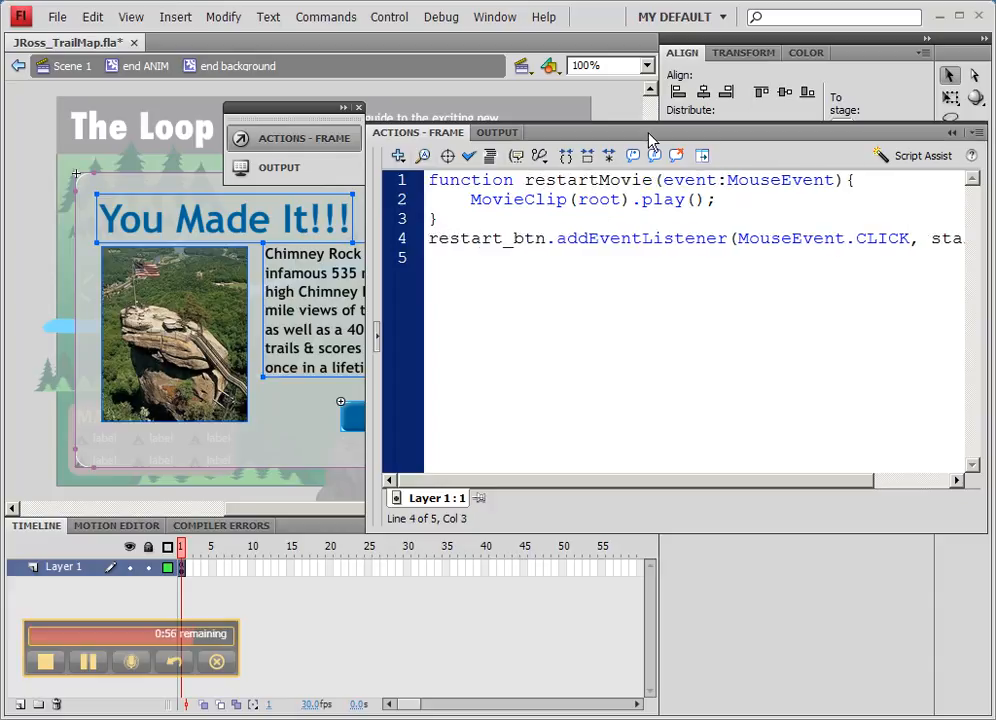
left_click_drag(649, 133, 466, 139)
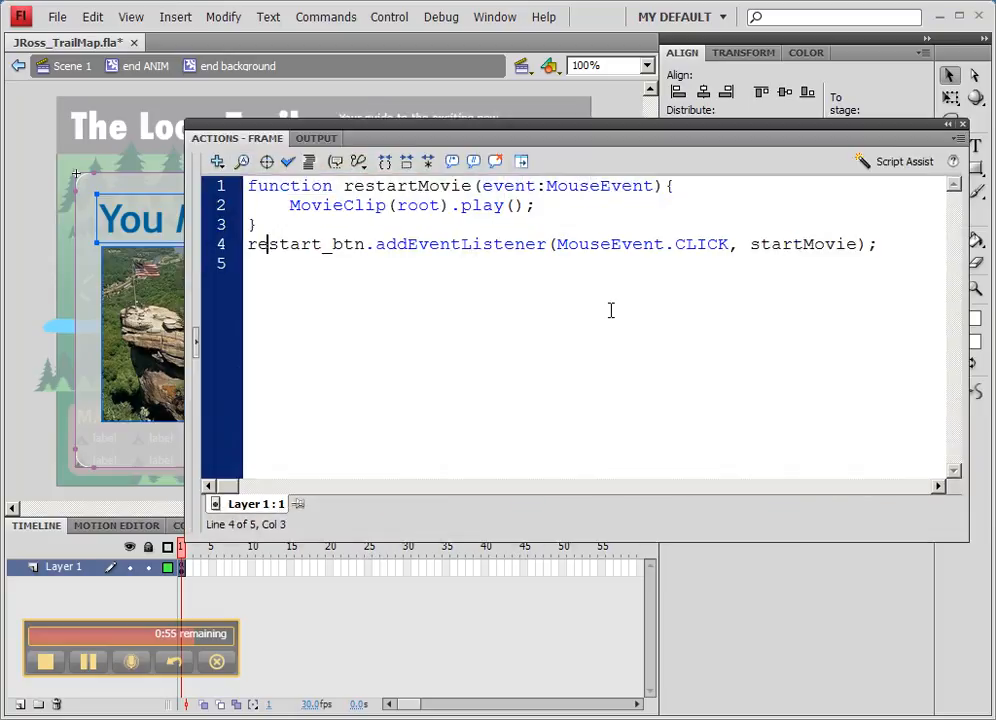
left_click(750, 244)
type("re")
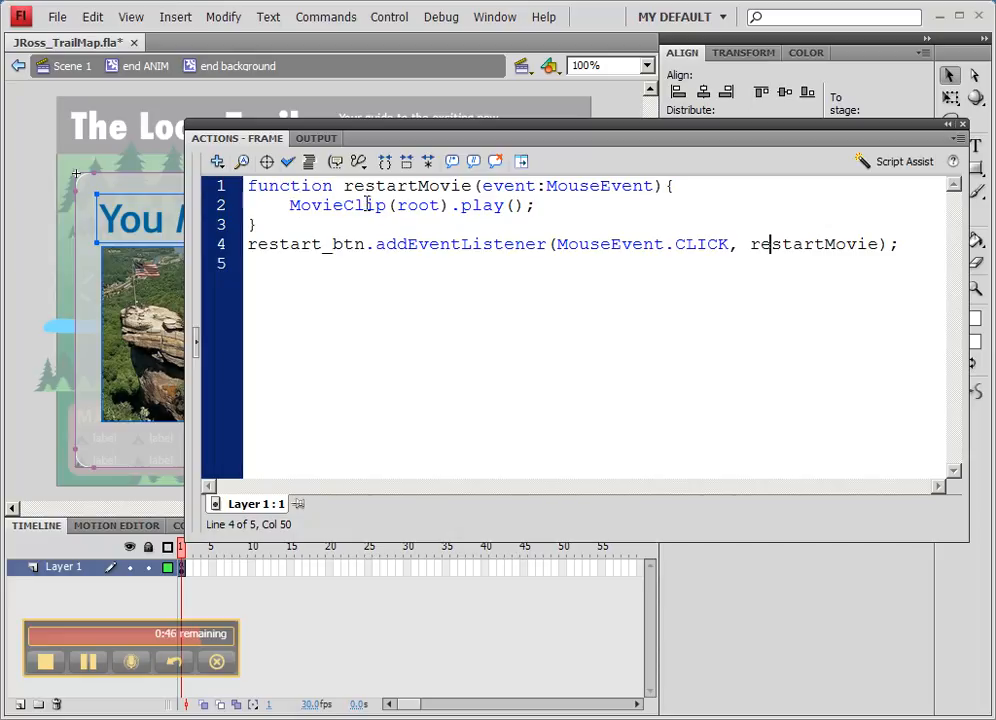
- Replace play() with gotoAndPlay(1) inside the restartMovie function
double_click(482, 205)
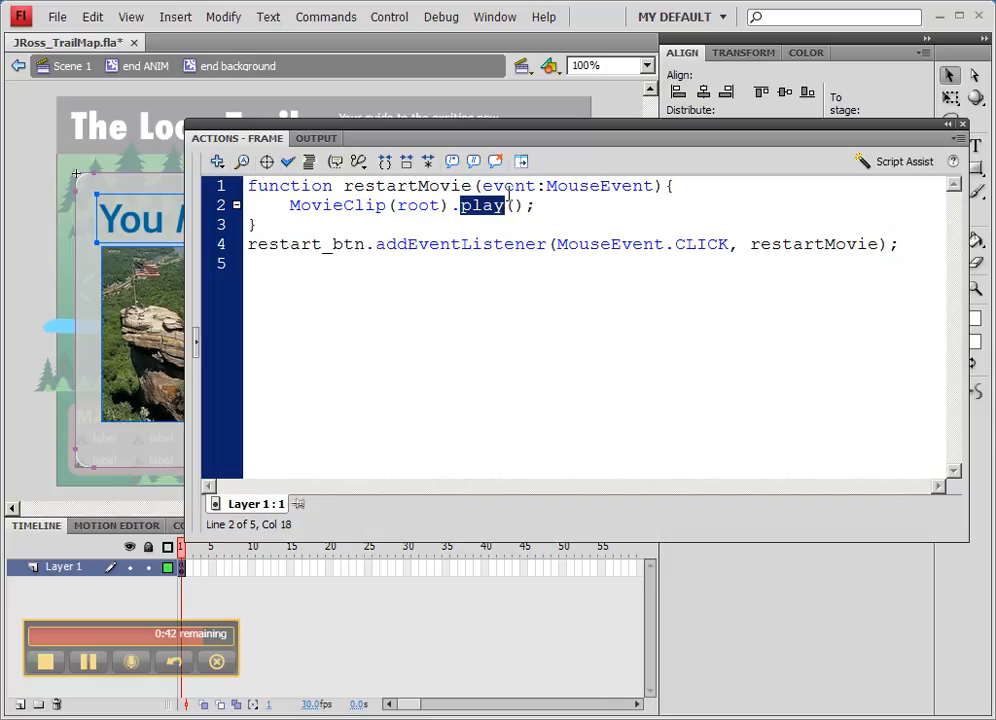
type("gotoAn")
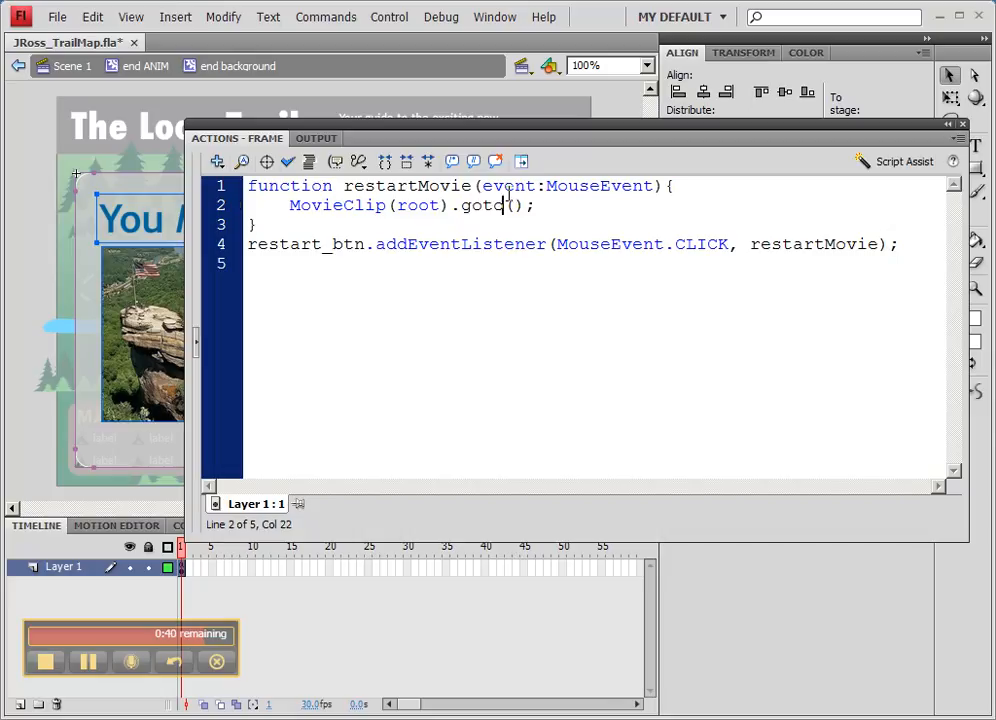
type("dPlay")
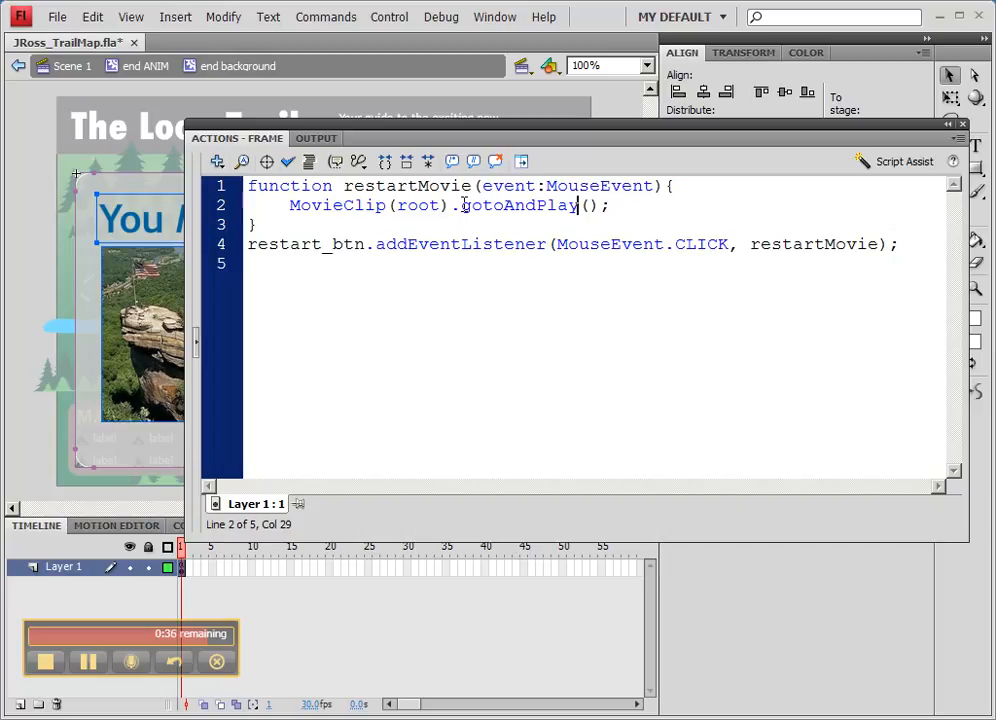
left_click_drag(460, 207, 583, 207)
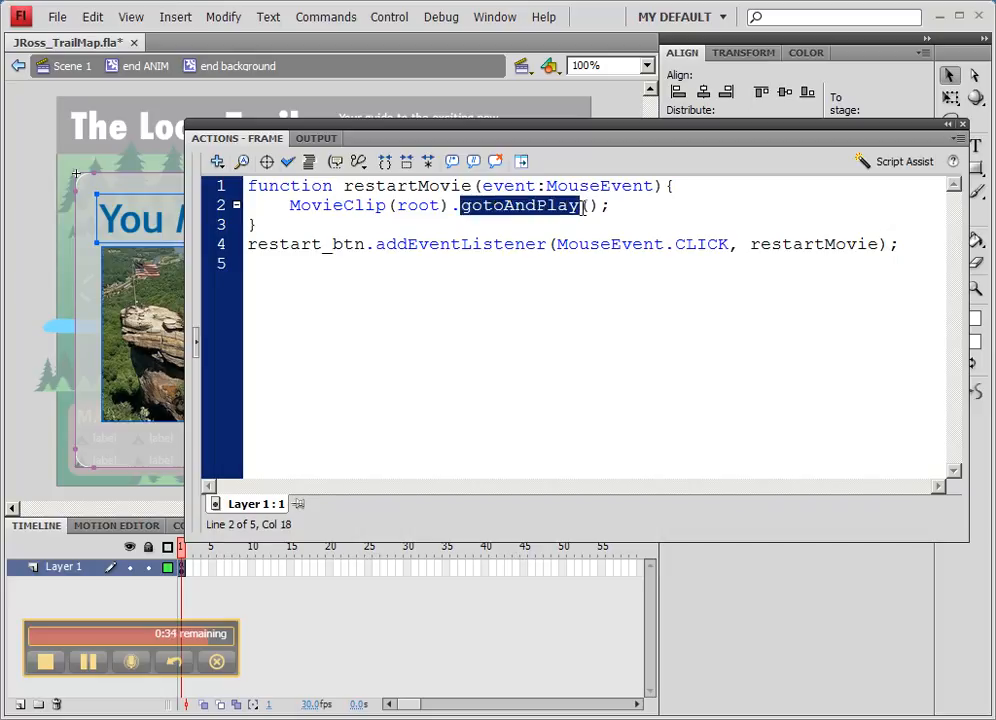
left_click(588, 206)
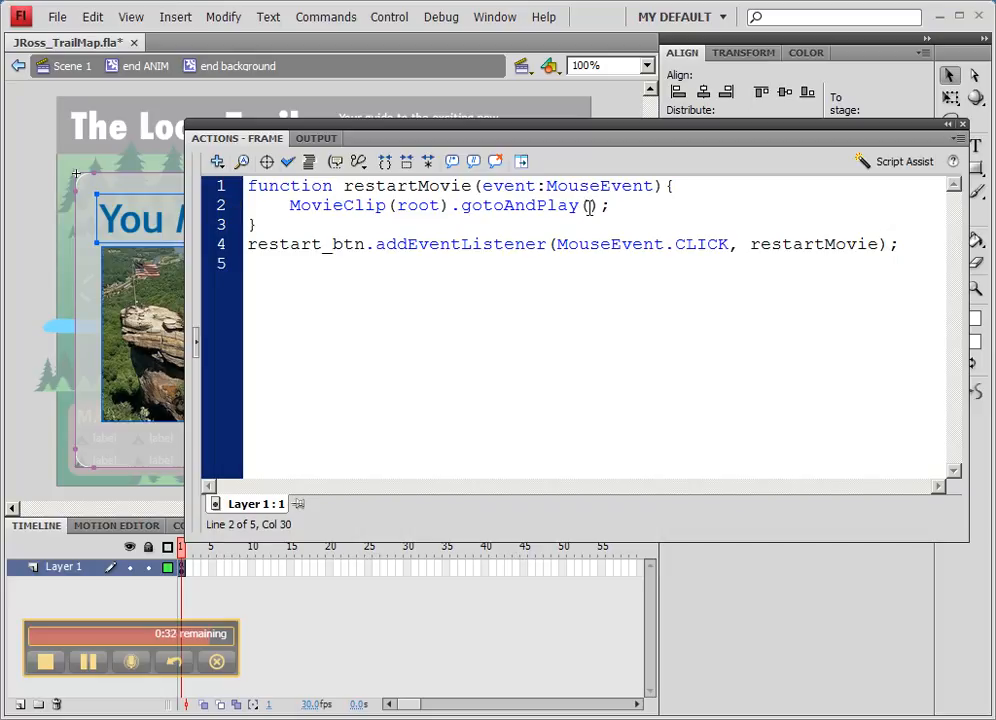
type("1")
- Test the movie, pressing start and then restart to check the buttons
key("ctrl+Return")
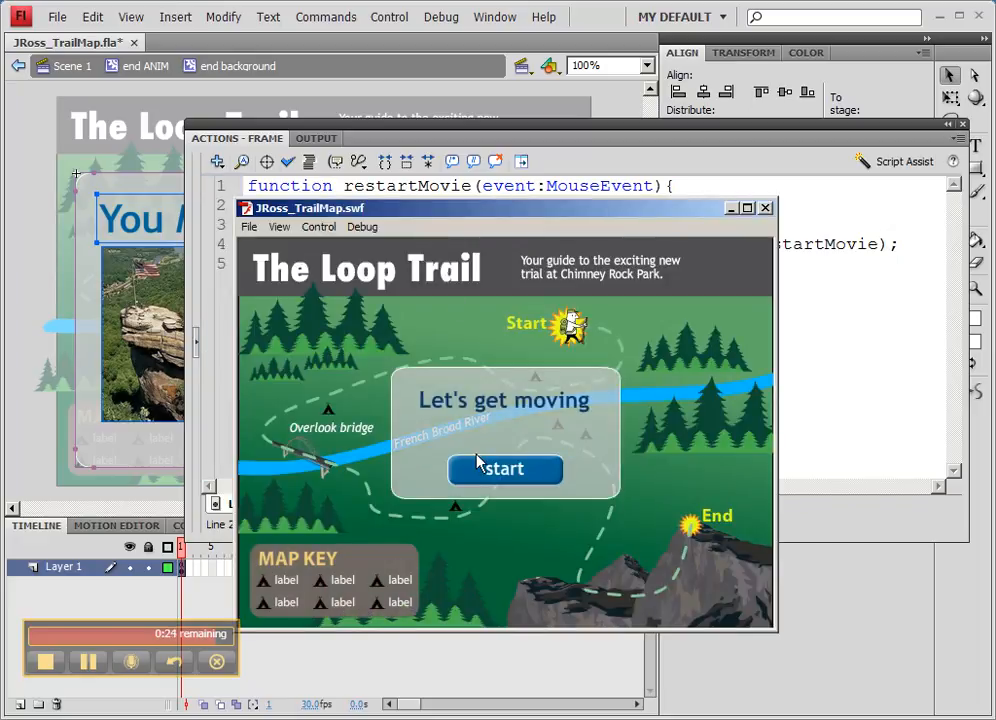
left_click(507, 478)
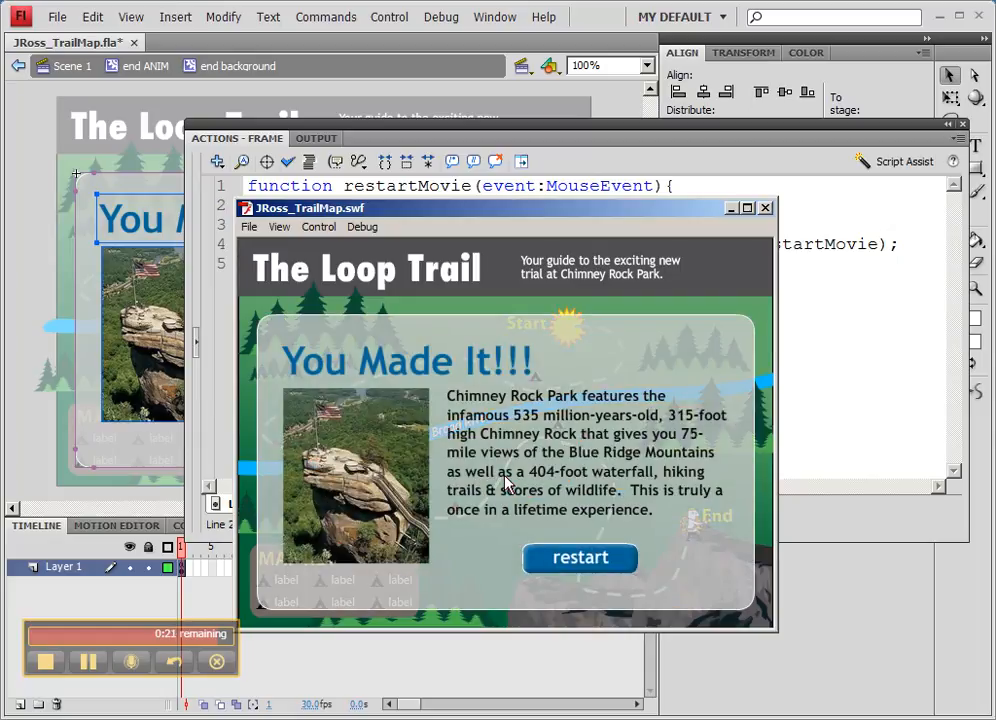
left_click(586, 563)
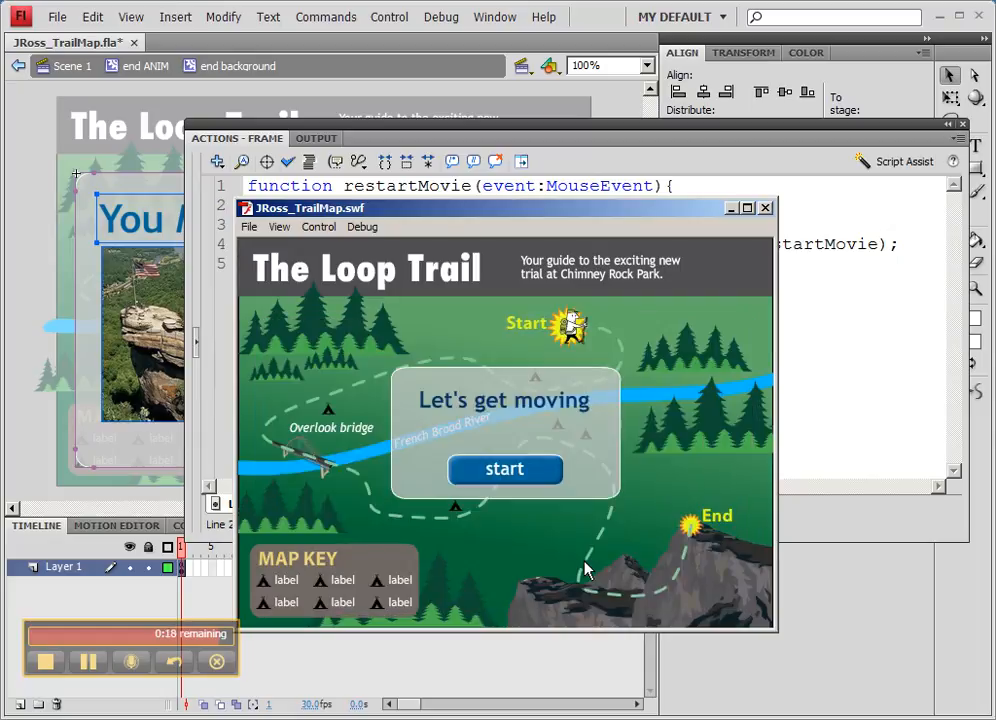